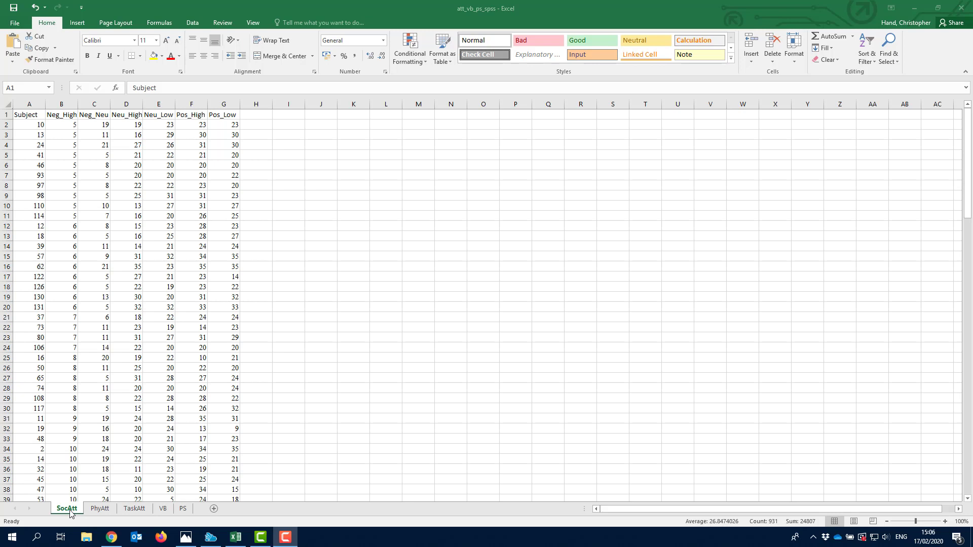
- Look through the TaskAtt, VB and PS sheets, then return to SocAtt
click(102, 511)
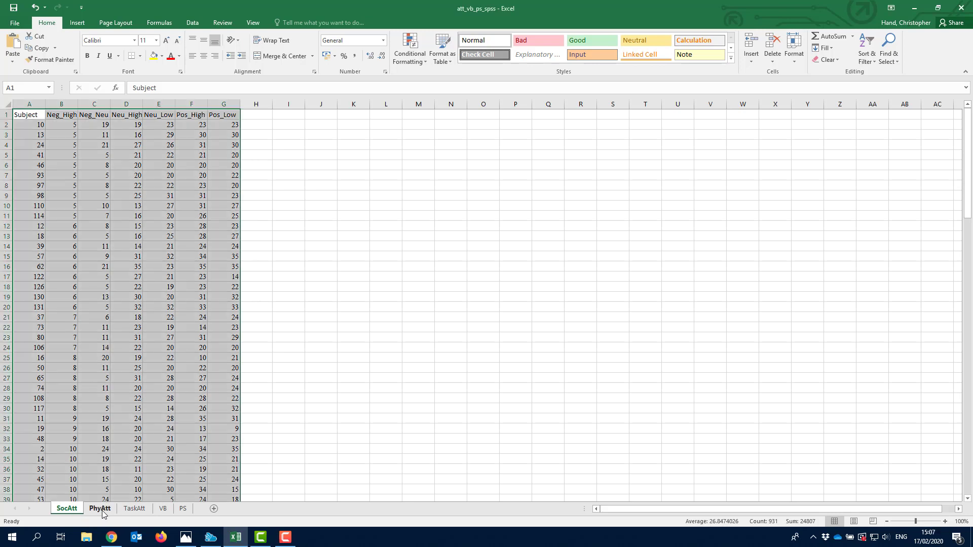
click(131, 509)
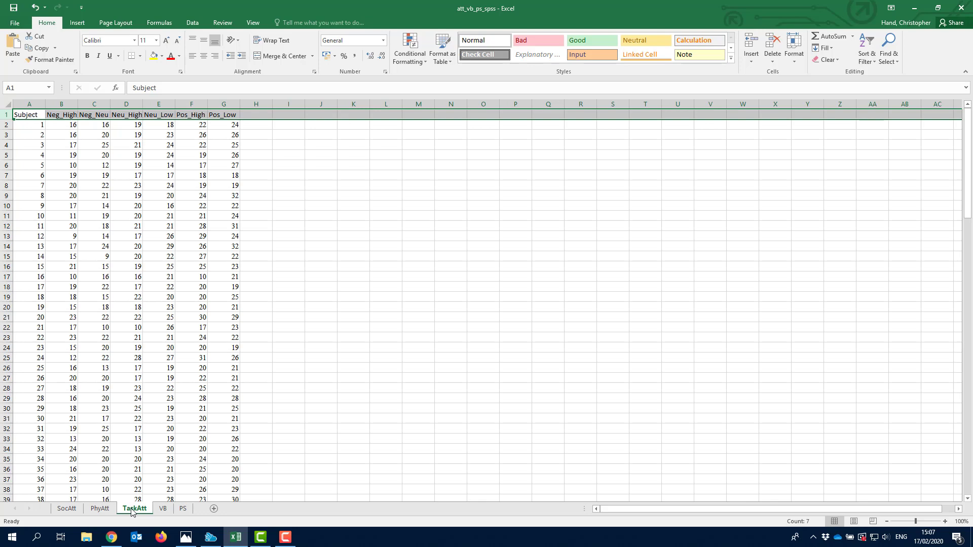
click(163, 508)
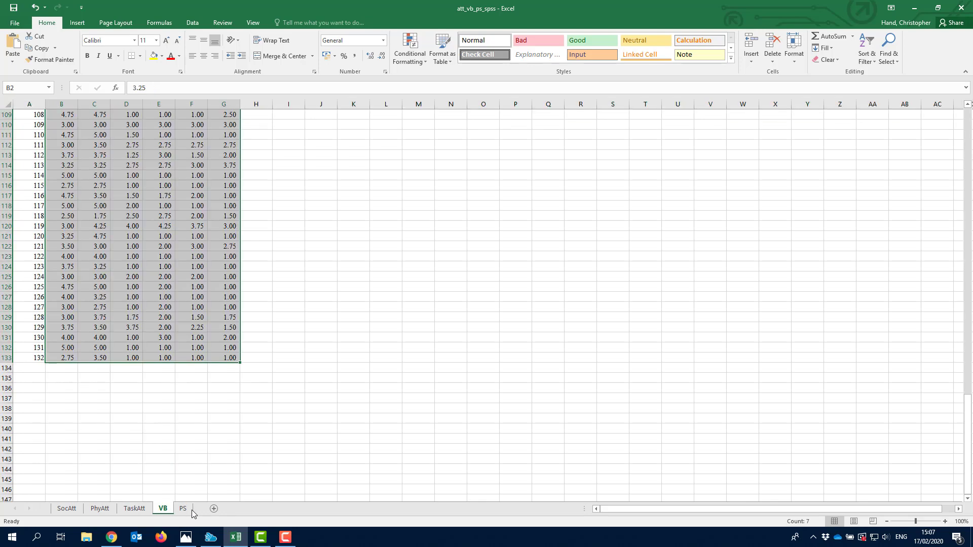
click(184, 508)
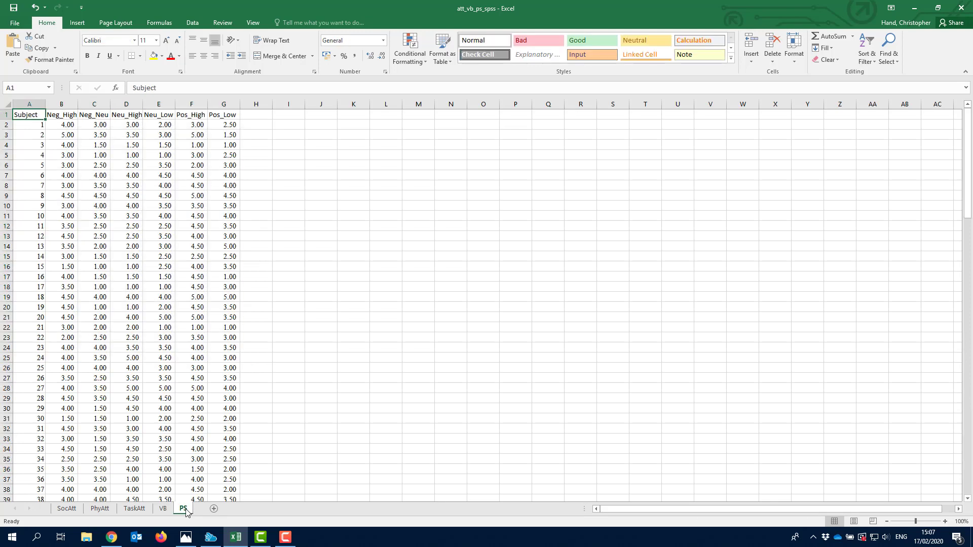
click(66, 509)
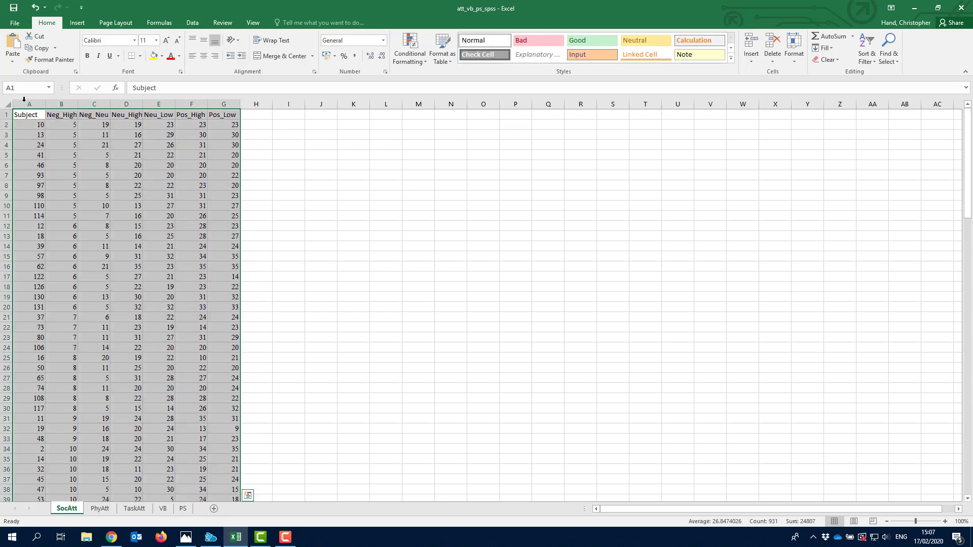
- Set the whole SocAtt sheet's font to Calibri
click(31, 115)
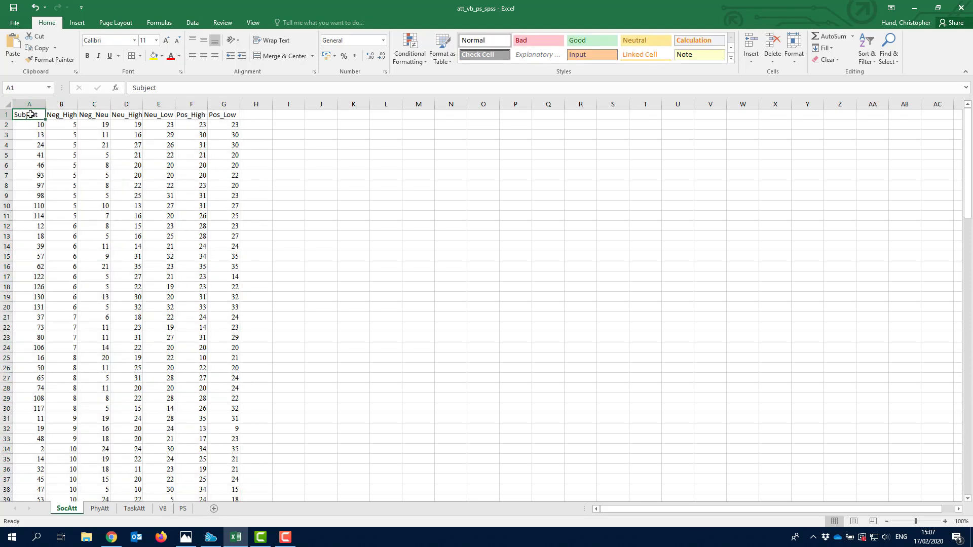
click(6, 105)
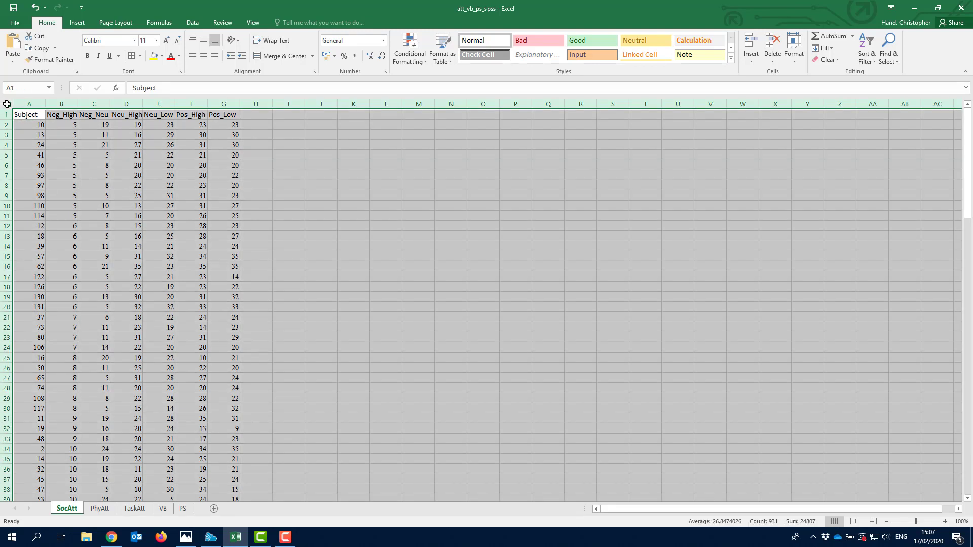
click(114, 41)
key(Return)
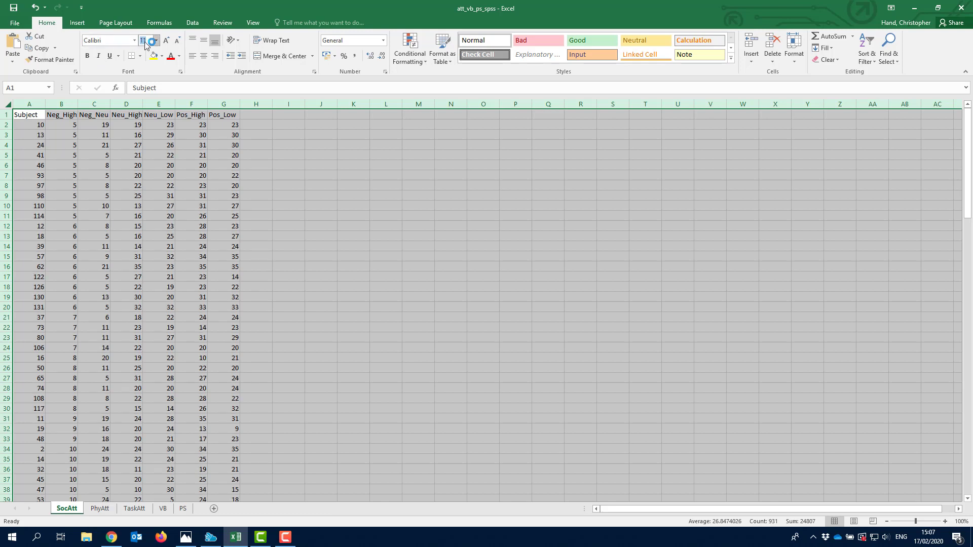
- Select the data range A1:G133
click(25, 114)
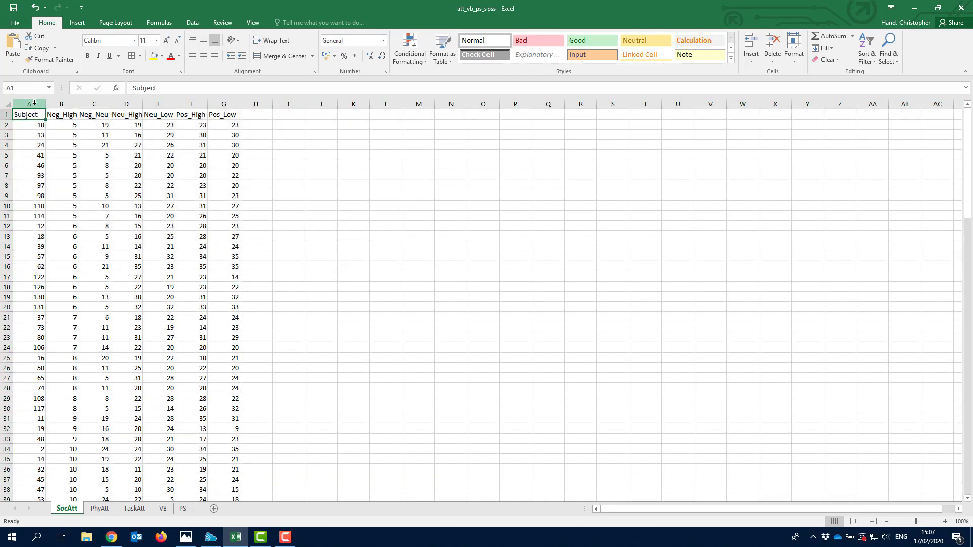
key(ctrl+shift+Down)
key(ctrl+shift+Right)
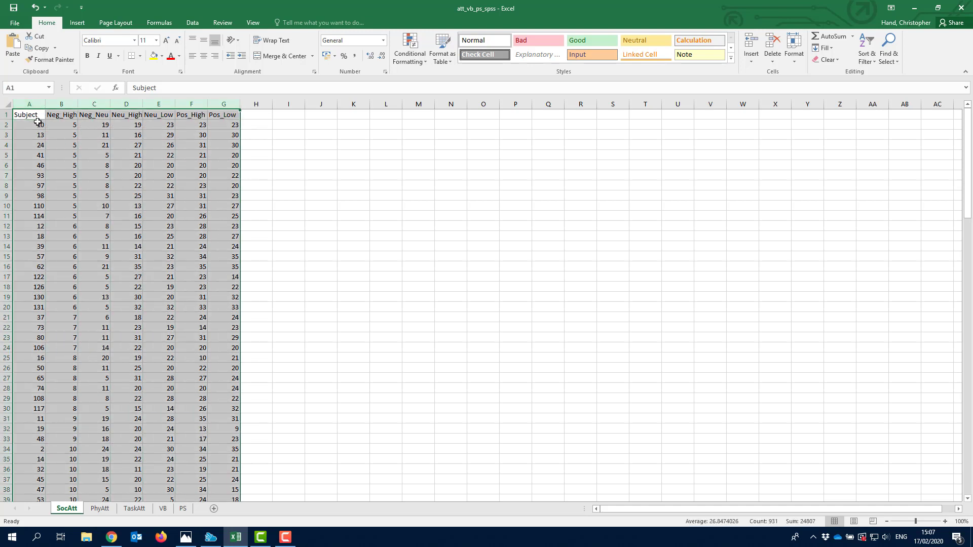
click(34, 118)
key(ctrl+shift+Down)
key(ctrl+shift+Right)
- Sort the selected data by Subject, smallest to largest
click(196, 22)
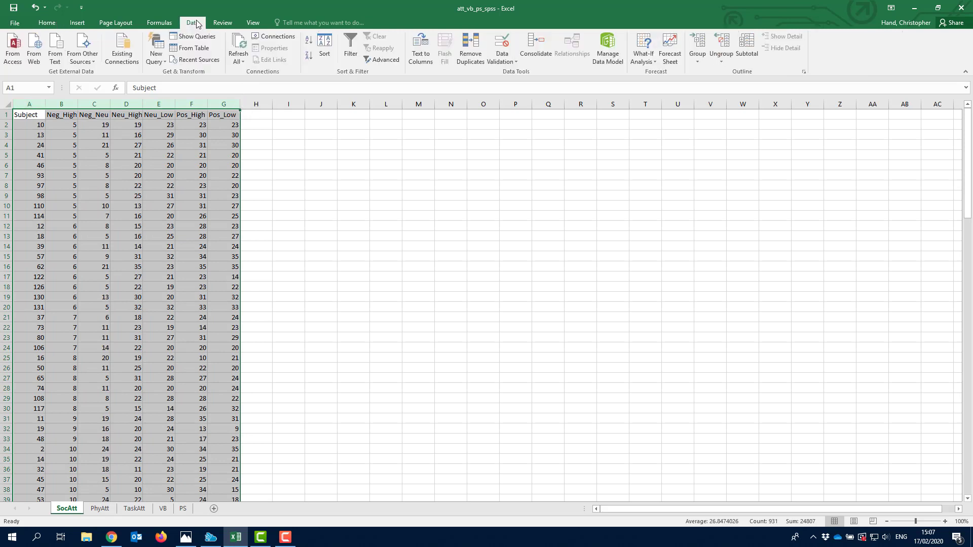
click(325, 48)
click(261, 261)
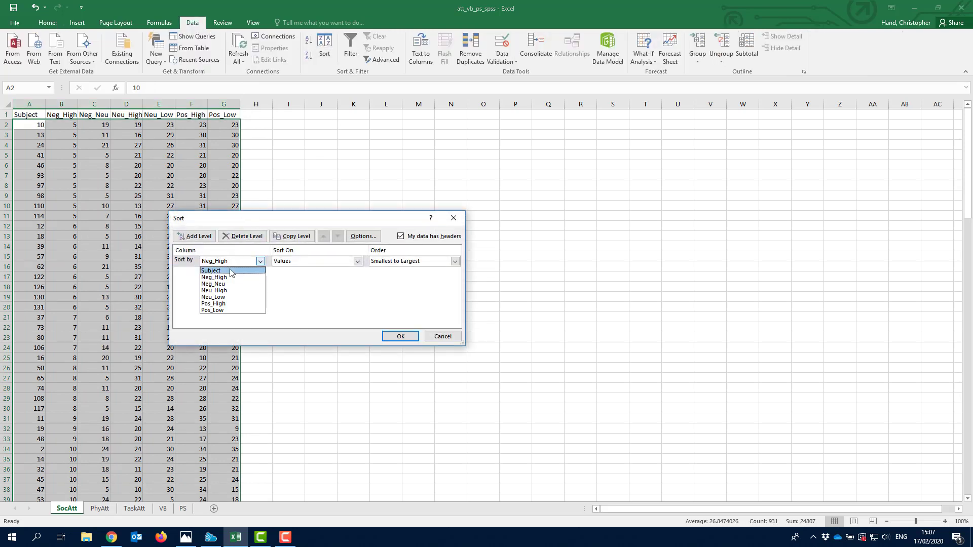
click(238, 269)
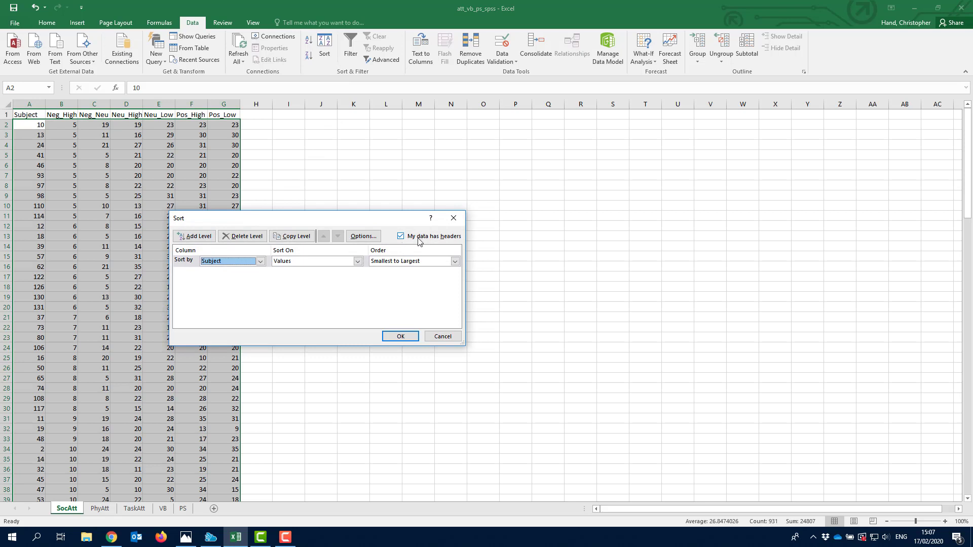
click(399, 338)
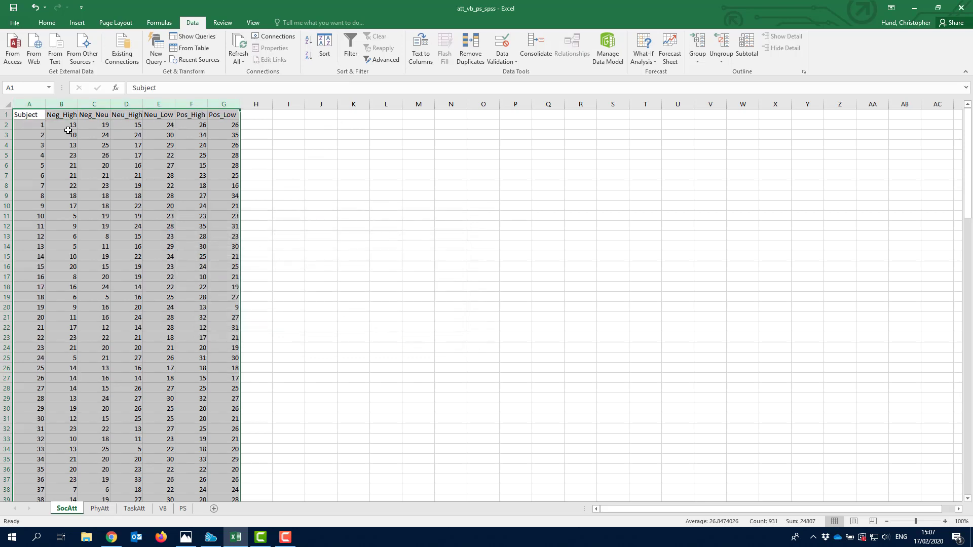
click(19, 114)
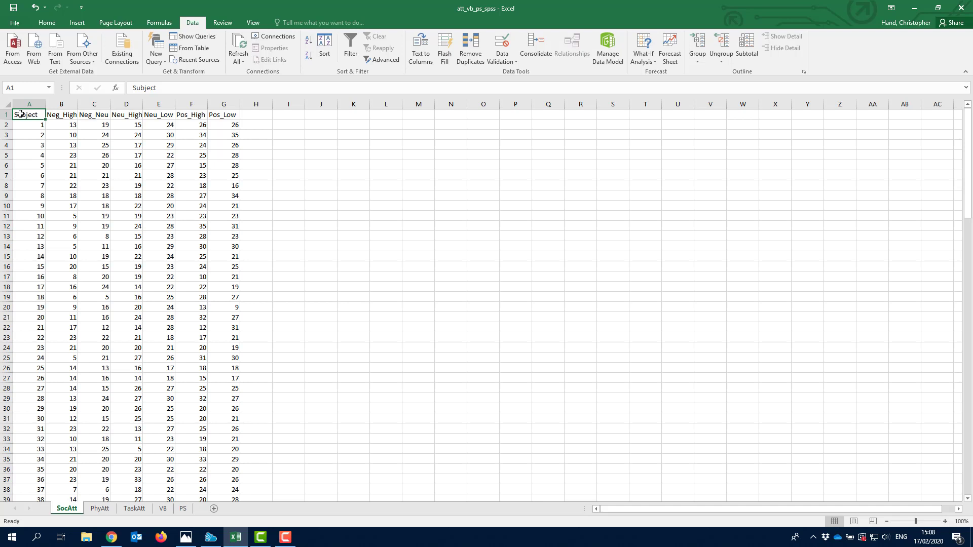
- Review the condition headings from Neg_High to Pos_Low
drag(65, 117, 232, 115)
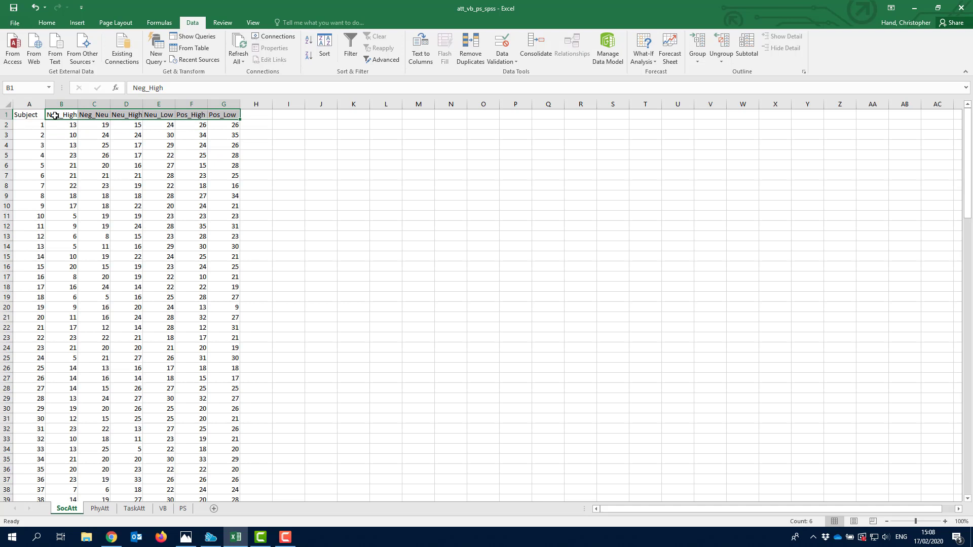
click(54, 115)
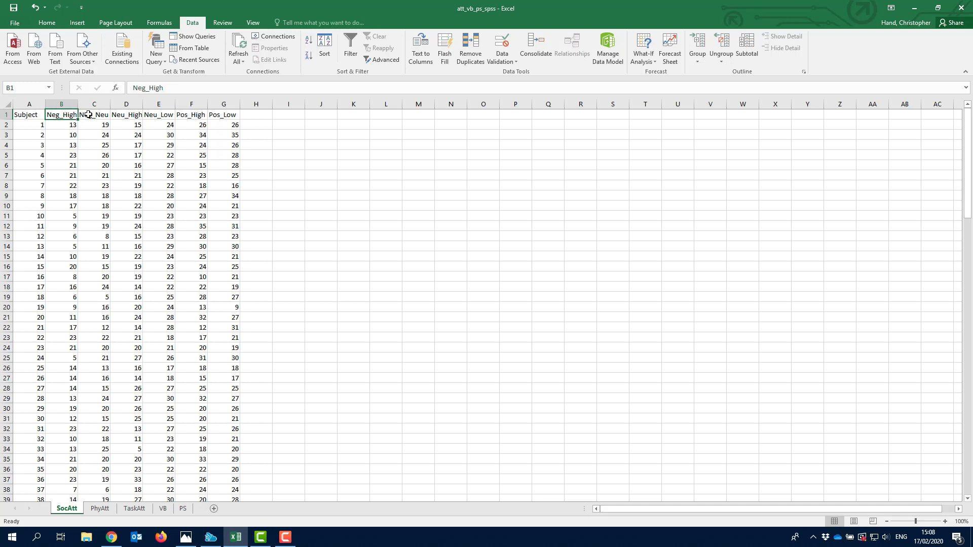
click(120, 112)
click(196, 113)
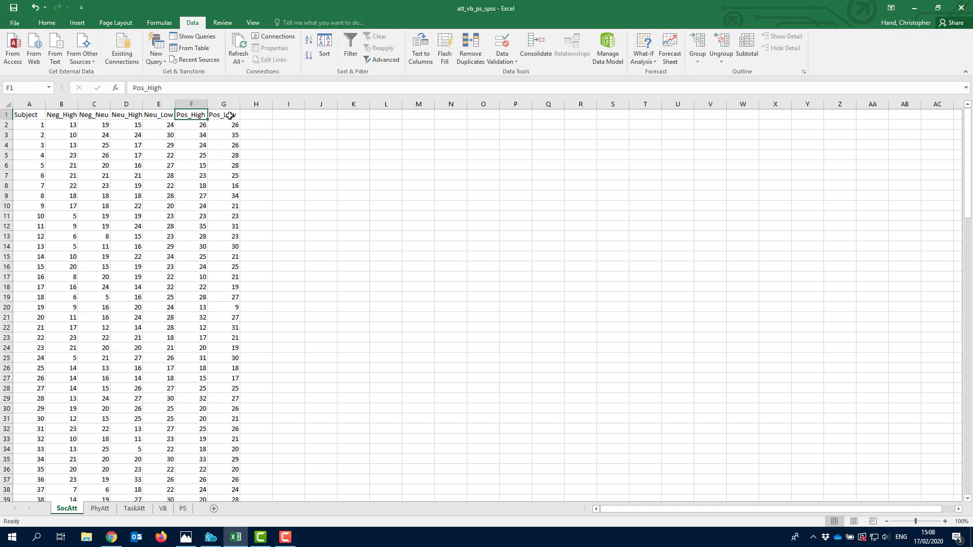
click(236, 115)
- Change cell C1's heading from Neg_Neu to Neg_Low
click(102, 115)
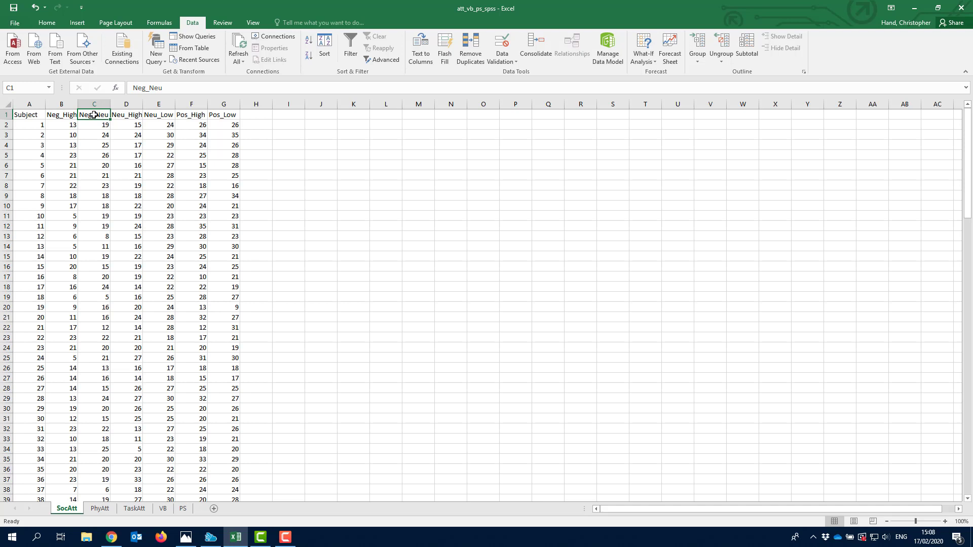
text(Neg)
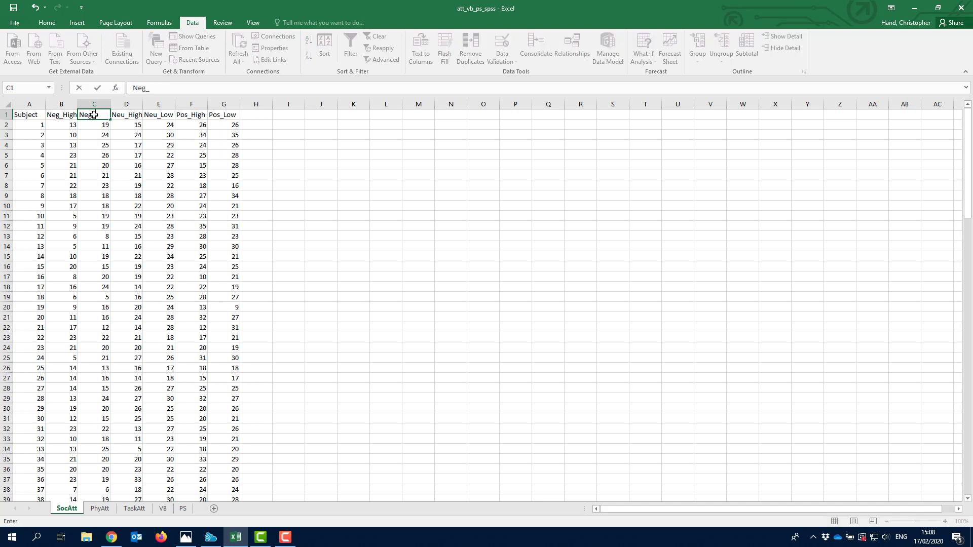
text(_Low)
key(Return)
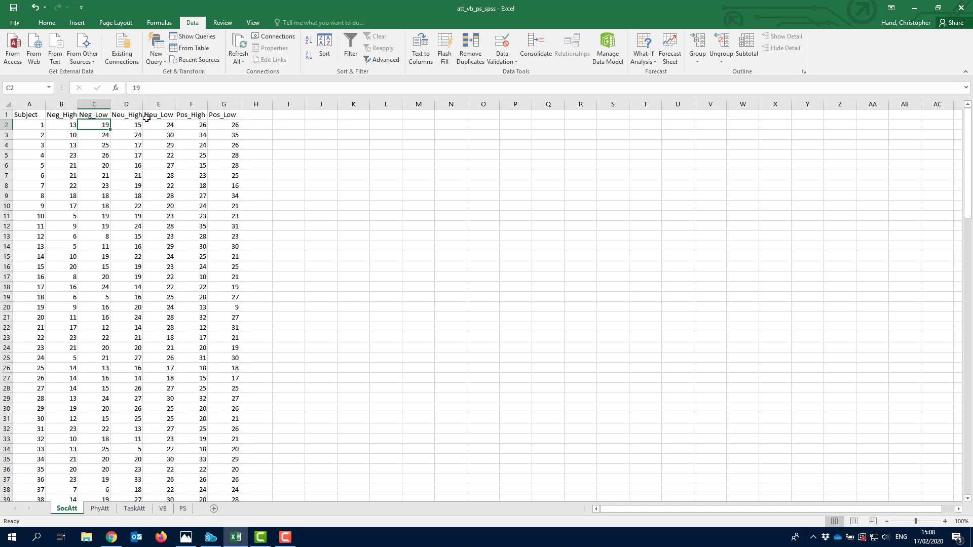
click(31, 114)
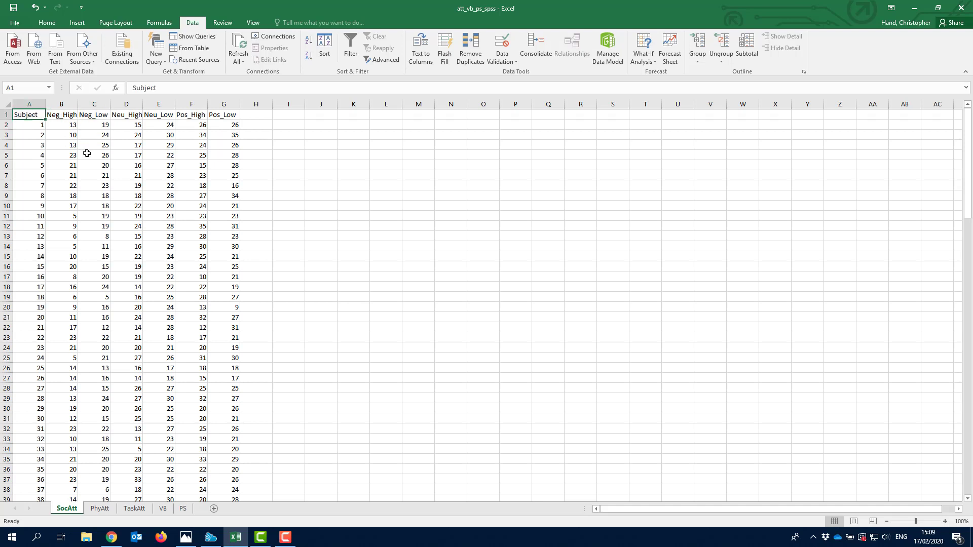
scroll(107, 195, down, 4)
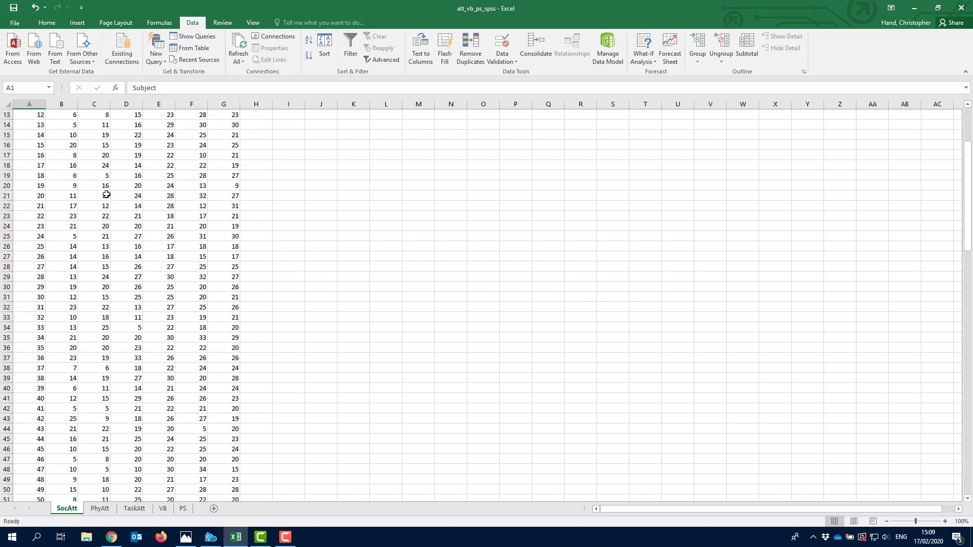
scroll(106, 194, down, 20)
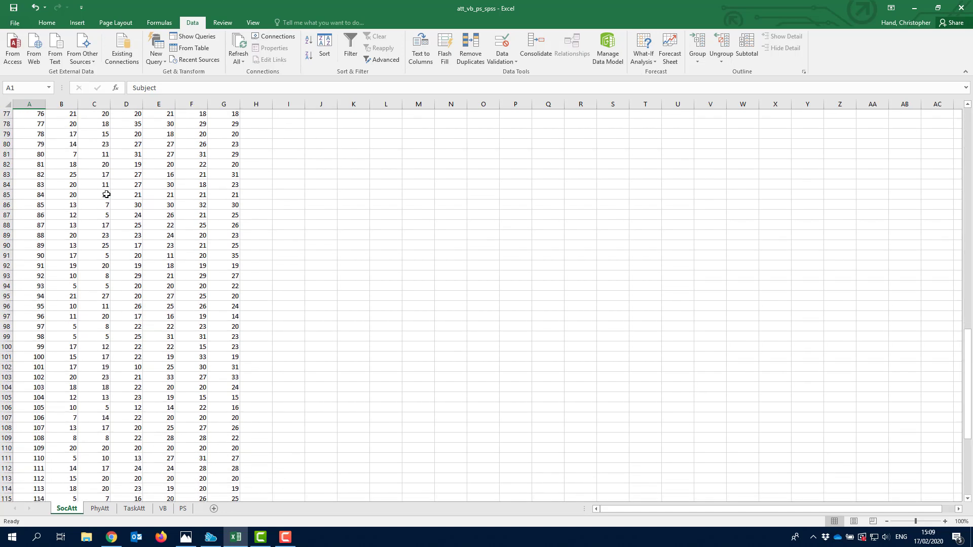
scroll(107, 195, down, 14)
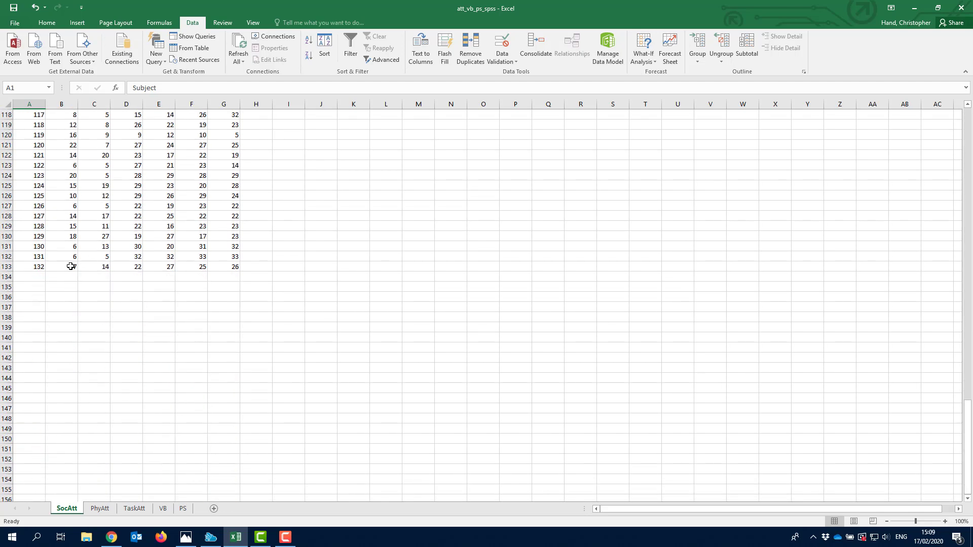
drag(71, 267, 71, 127)
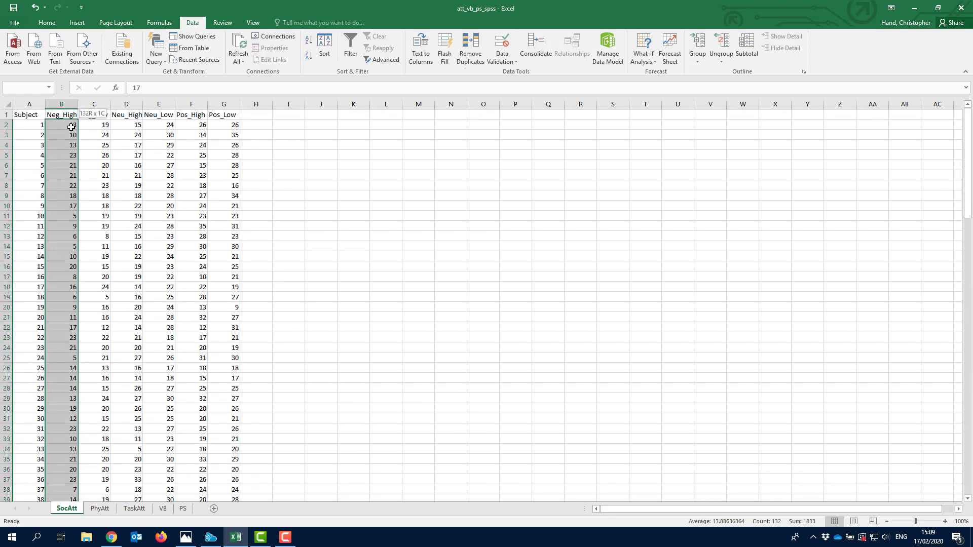
drag(71, 128, 70, 128)
drag(69, 127, 69, 127)
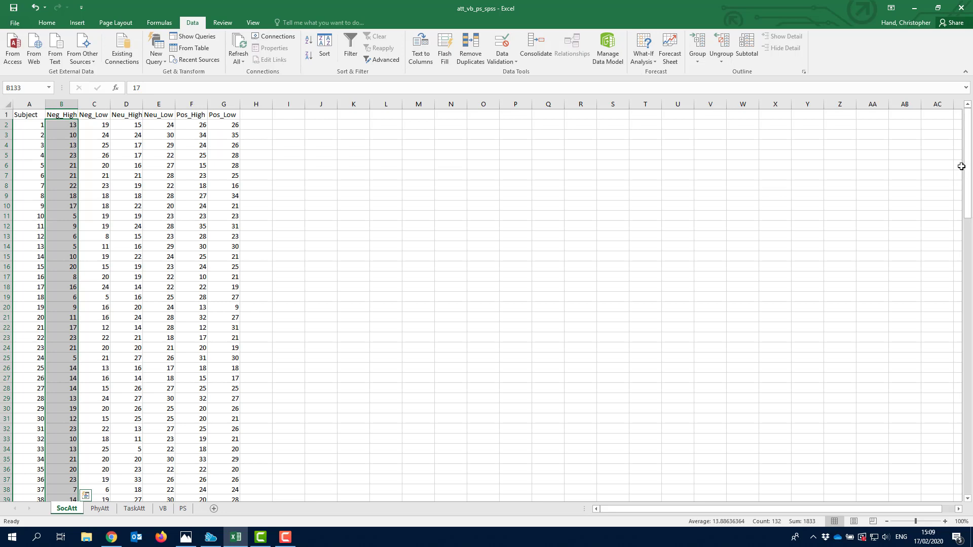
drag(968, 140, 970, 181)
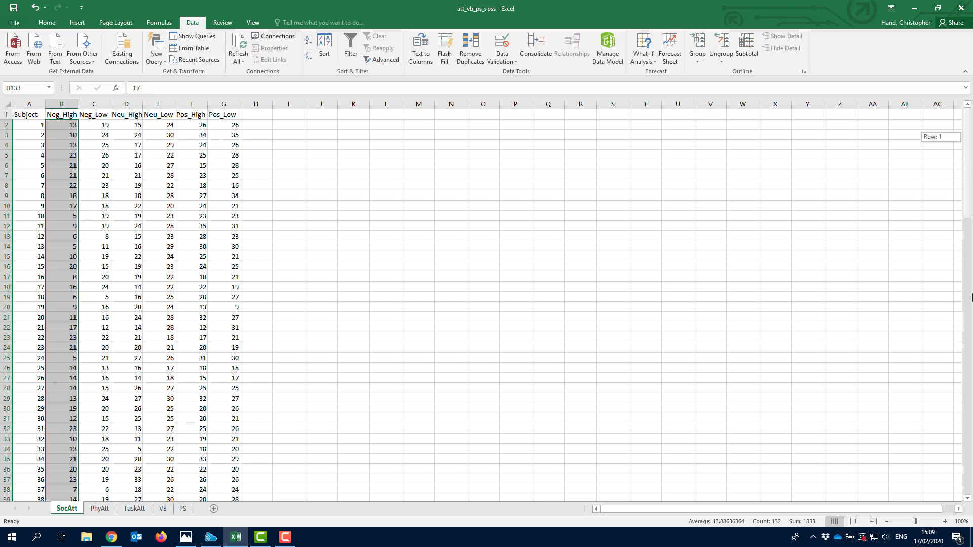
drag(971, 297, 971, 456)
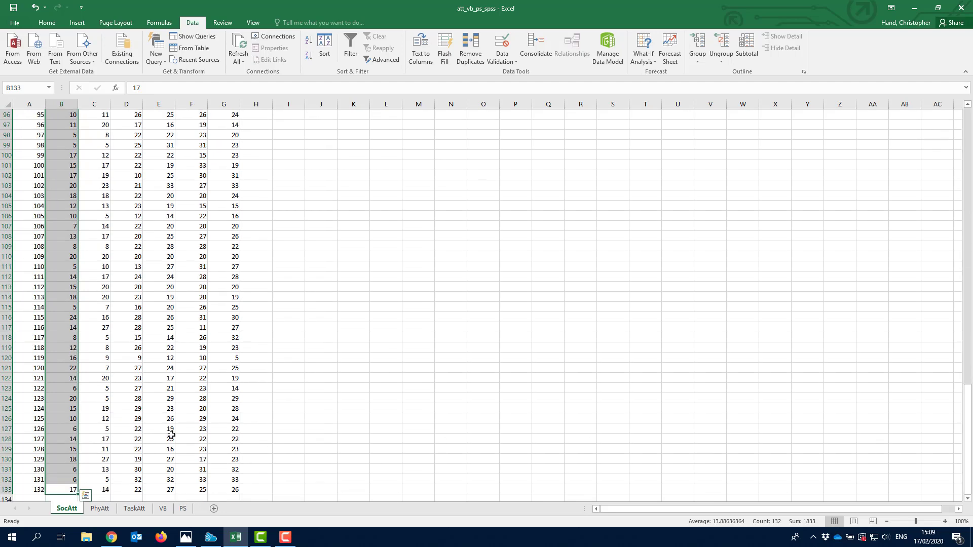
scroll(152, 405, down, 6)
scroll(127, 385, up, 1)
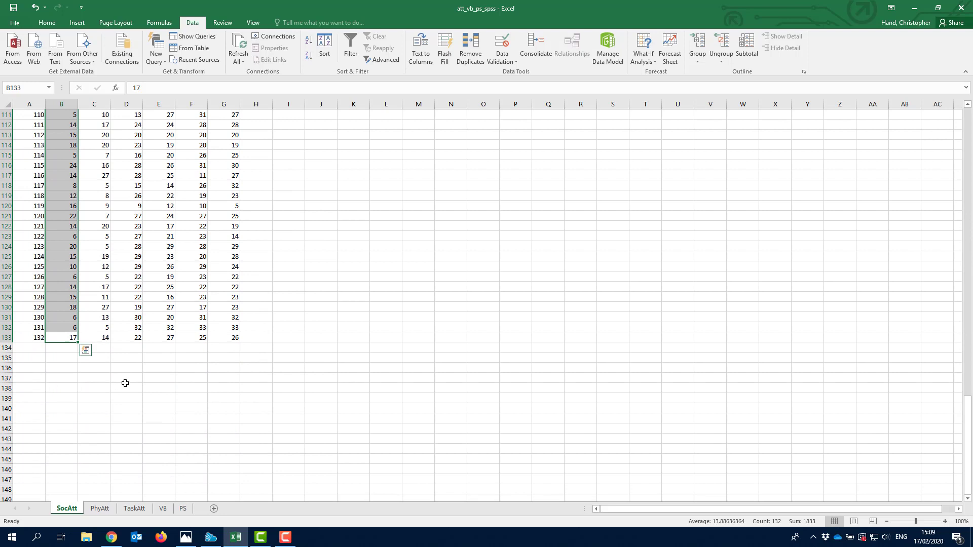
- Enter the labels Mean in A135 and SD in A136
click(36, 357)
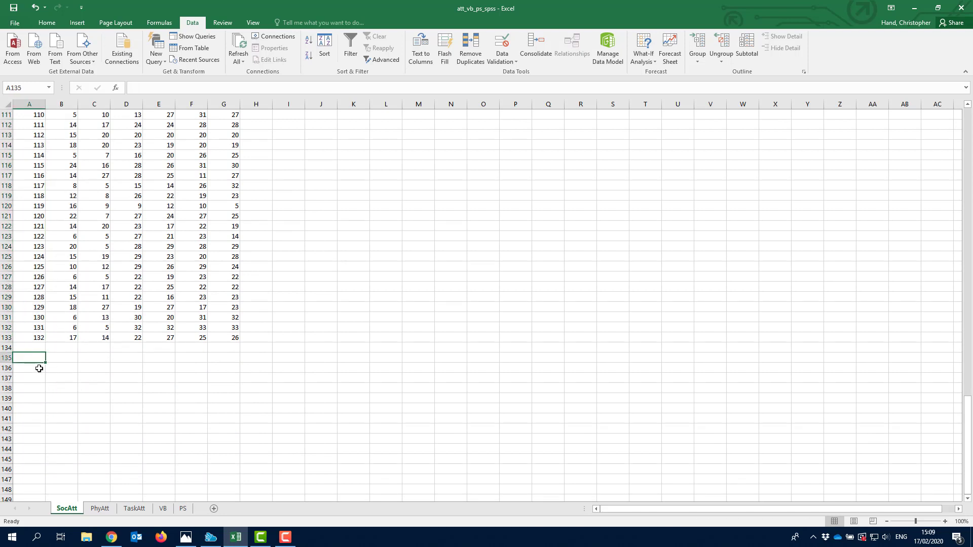
text(Mean)
key(Return)
text(Stabd)
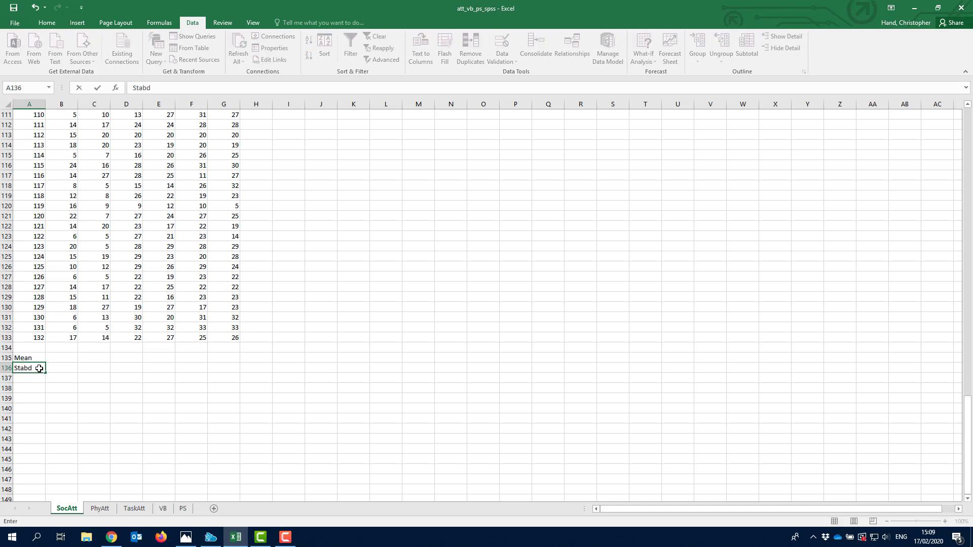
key(BackSpace)
key(BackSpace)
key(BackSpace)
key(BackSpace)
text(D)
key(Tab)
- Select the Mean and SD rows across columns A to G, ending in B135
key(Up)
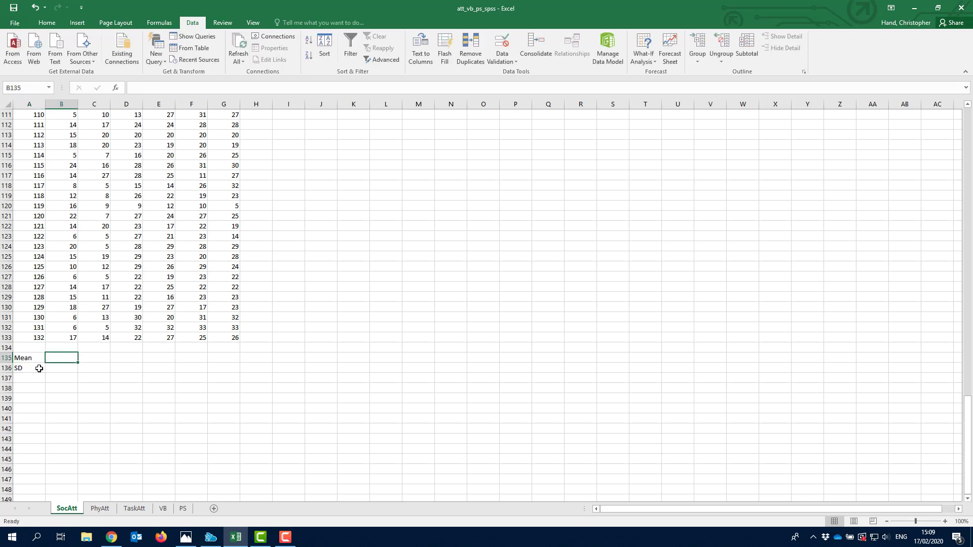
drag(33, 357, 238, 355)
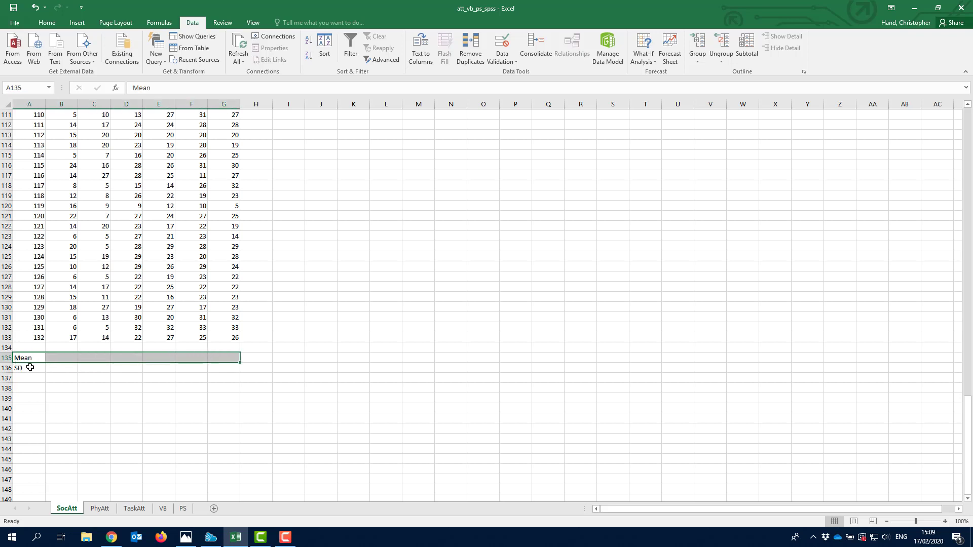
click(29, 367)
drag(107, 369, 234, 369)
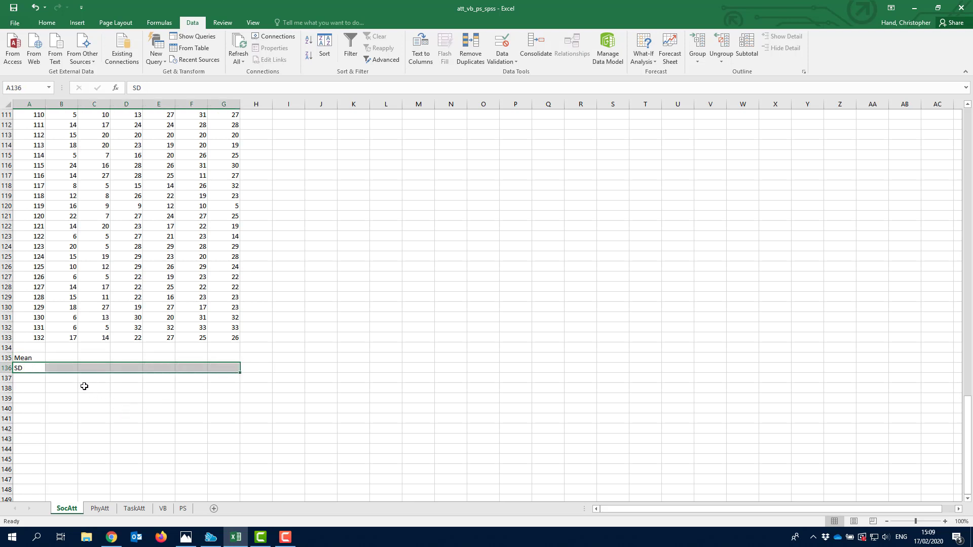
click(62, 358)
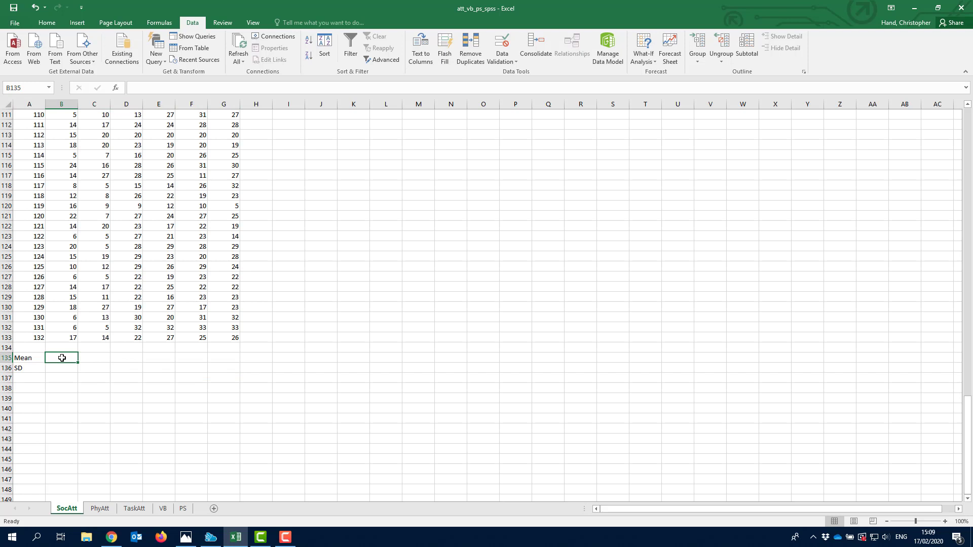
- Enter =AVERAGE(B2:B133) in B135, giving a Neg_High mean of 13.88636
text(=average)
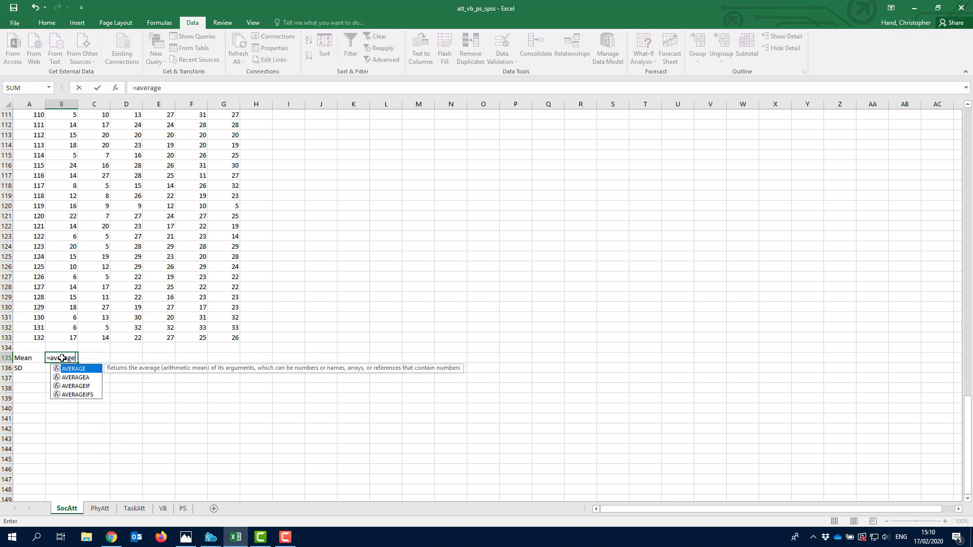
text(()
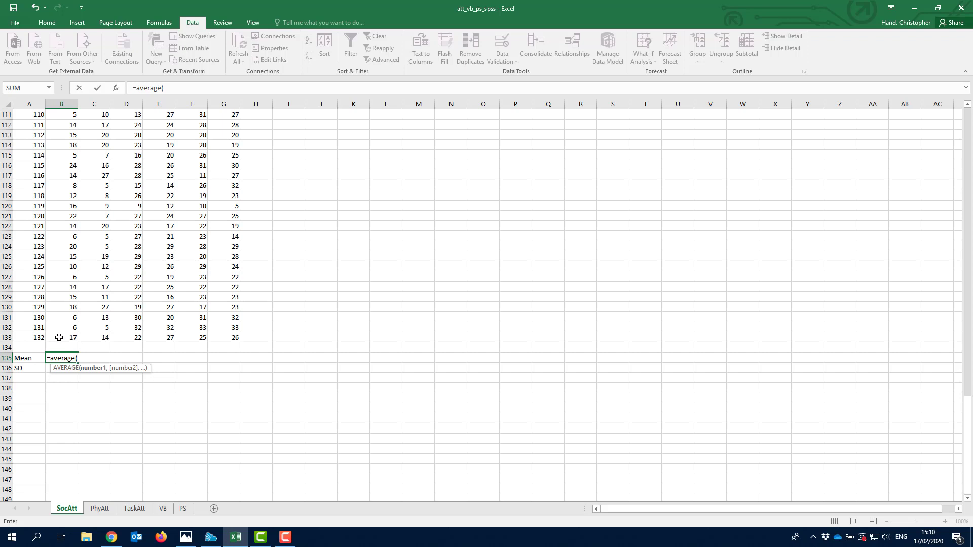
drag(59, 337, 69, 126)
text())
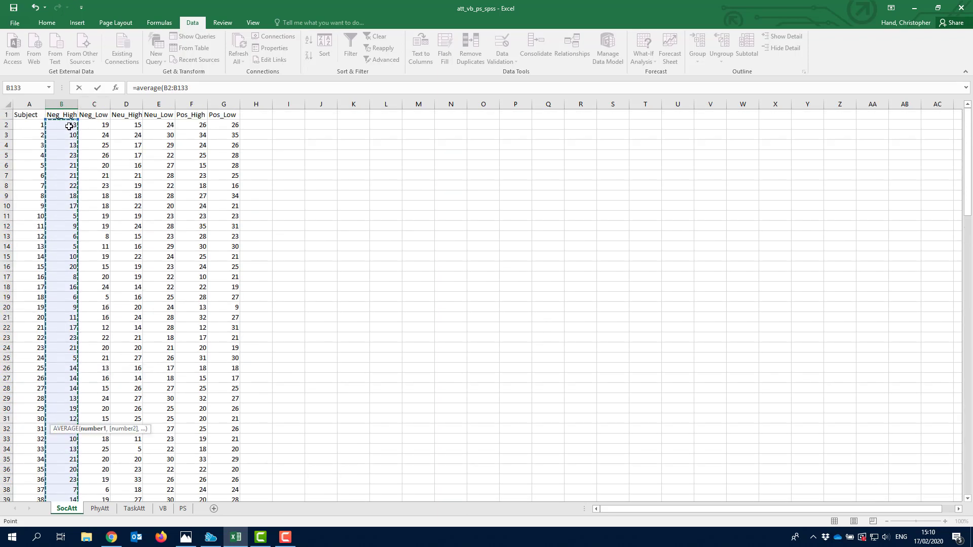
key(Return)
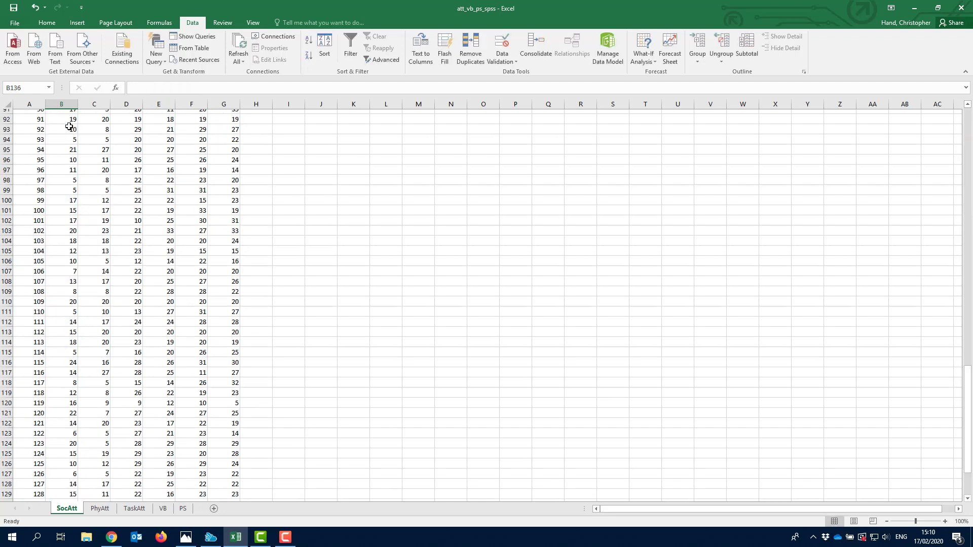
key(Up)
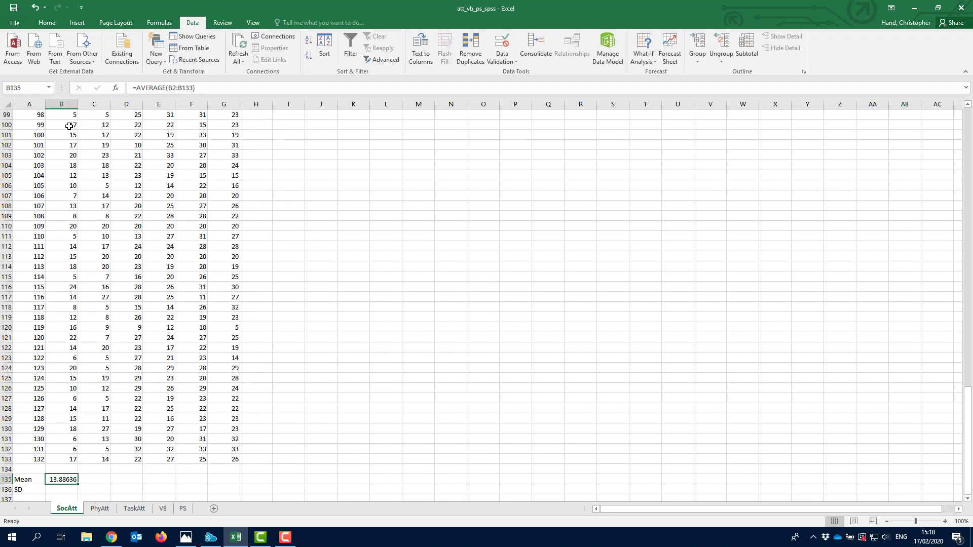
key(Right)
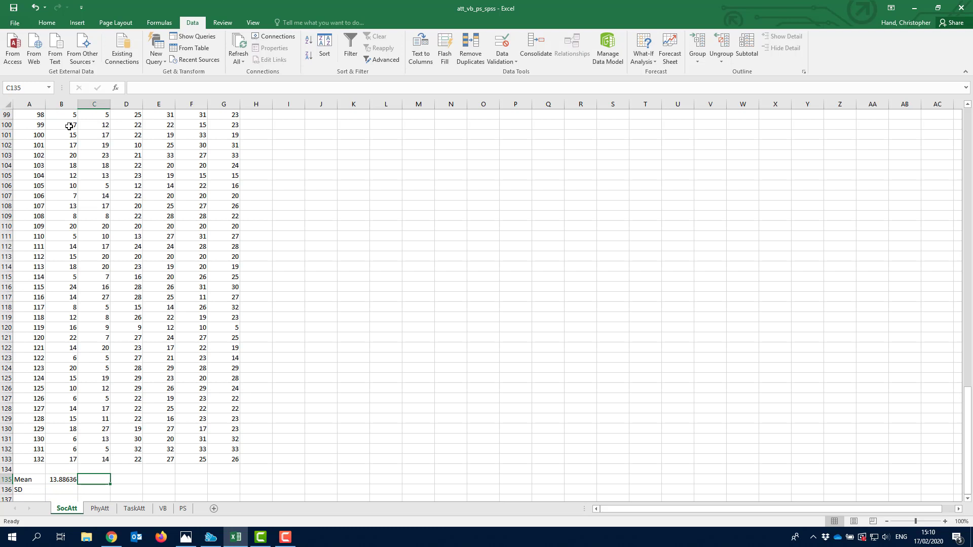
- Enter =AVERAGE(C2:C133) in C135, giving 15.06061, and compare it with B135
text(=average)
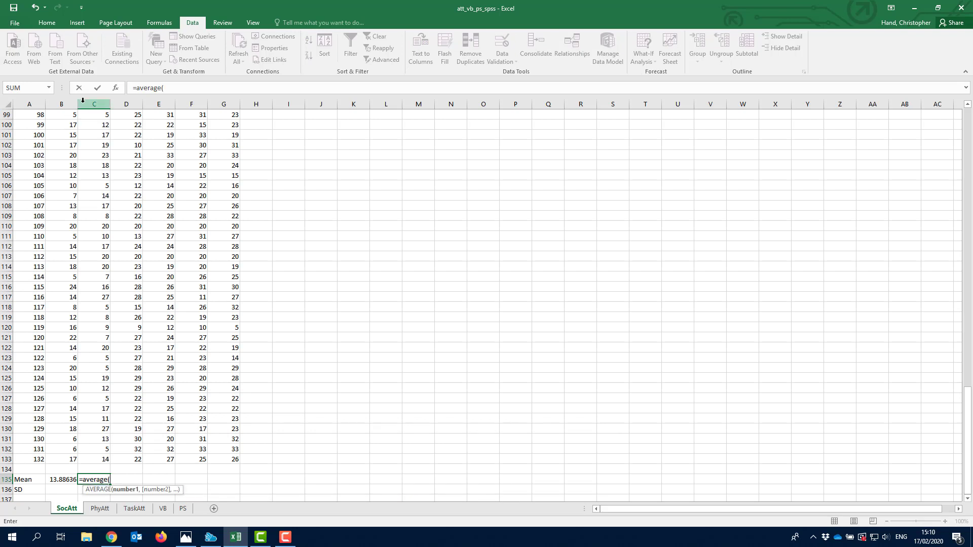
text((c)
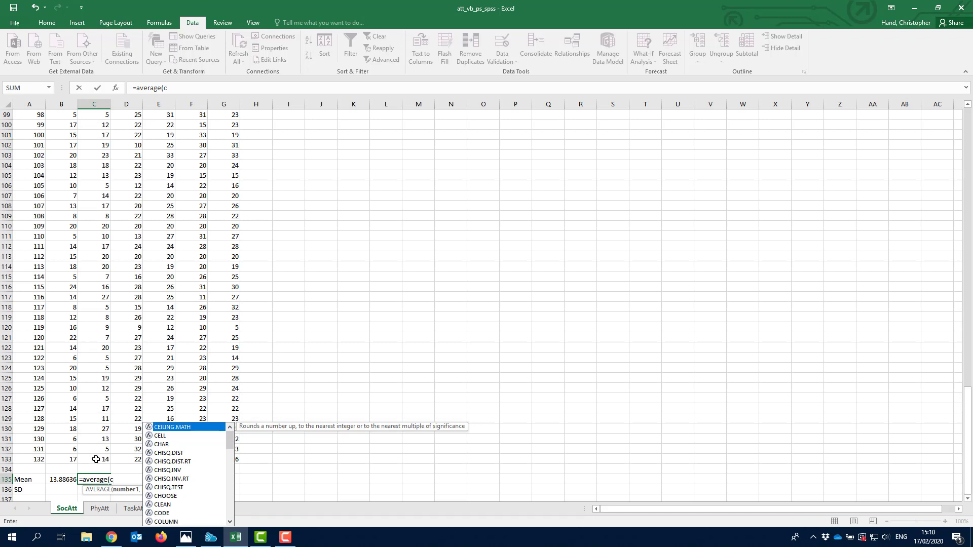
text(133)
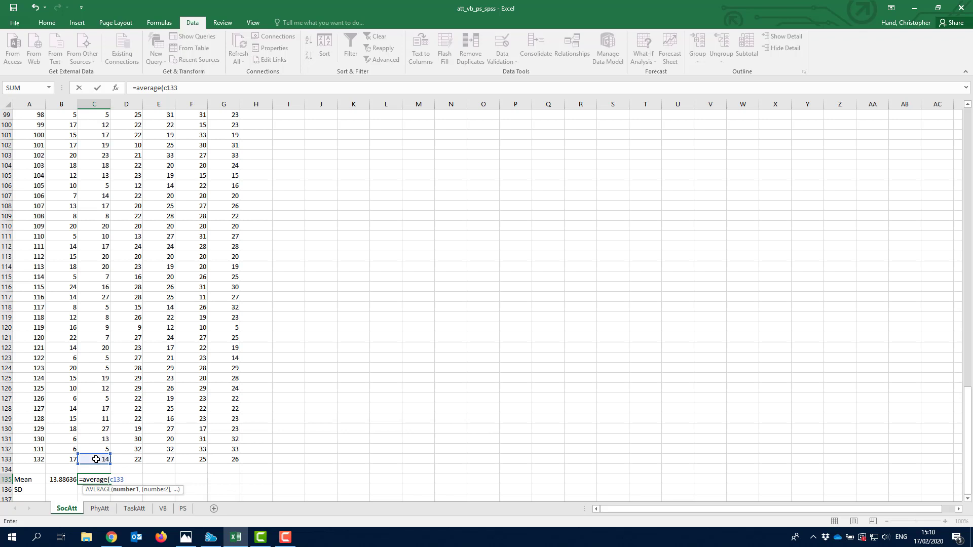
text(:c2)
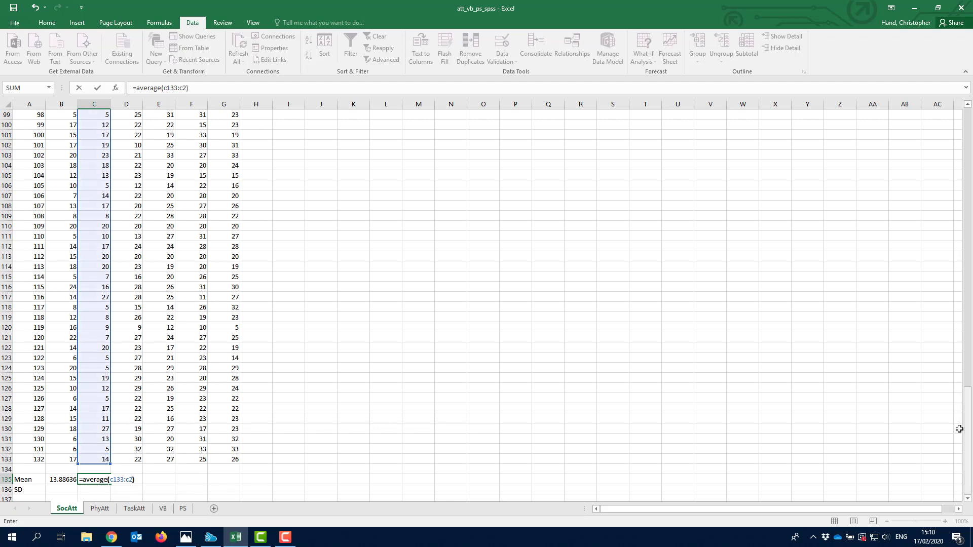
drag(967, 428, 970, 463)
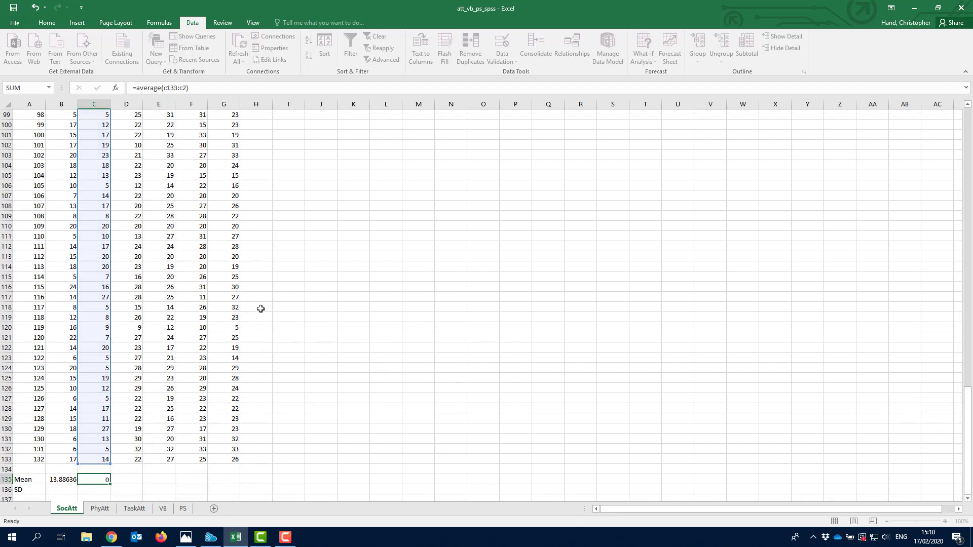
key(Return)
key(Up)
key(Left)
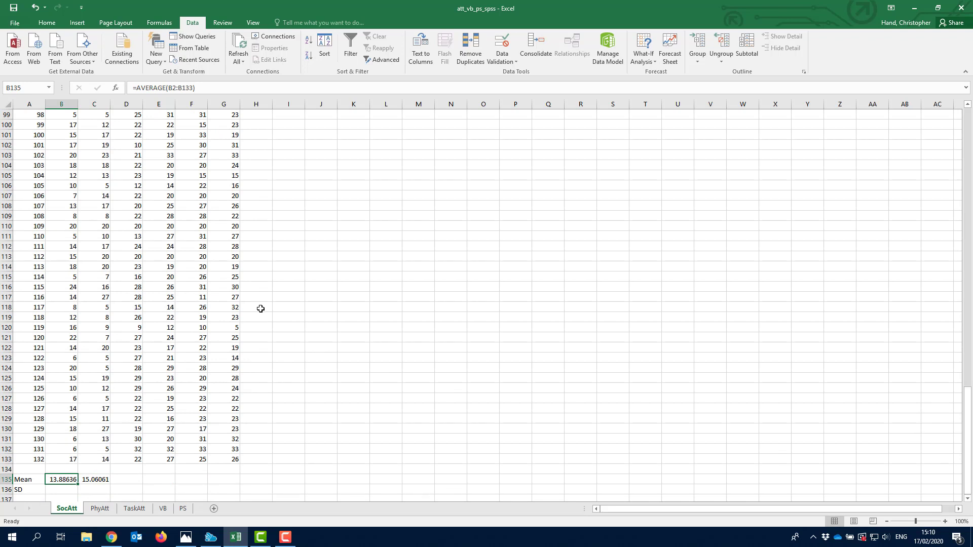
key(Right)
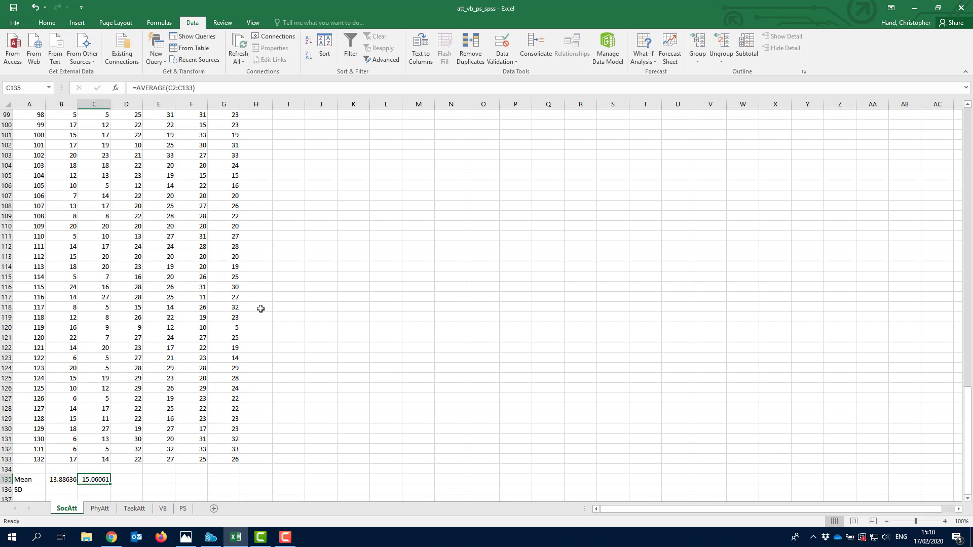
key(Left)
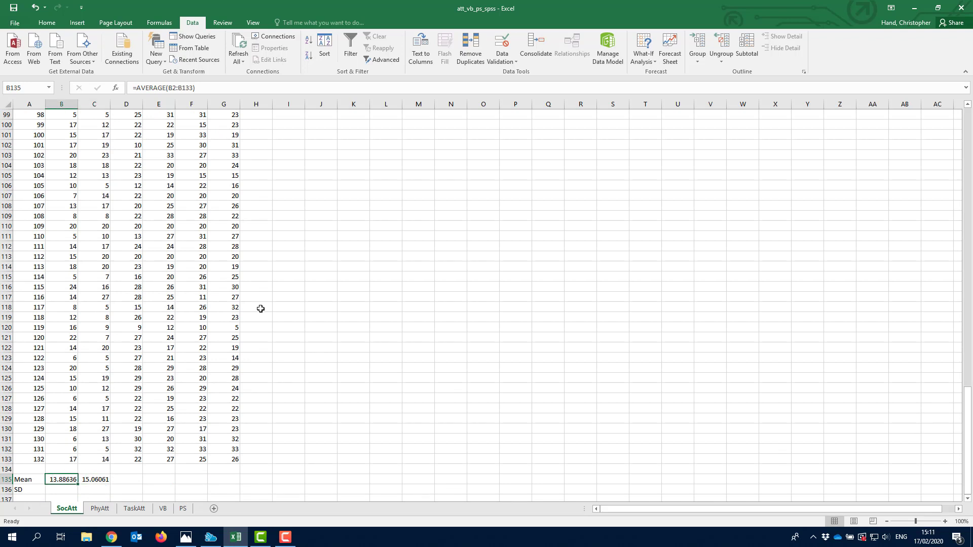
key(Down)
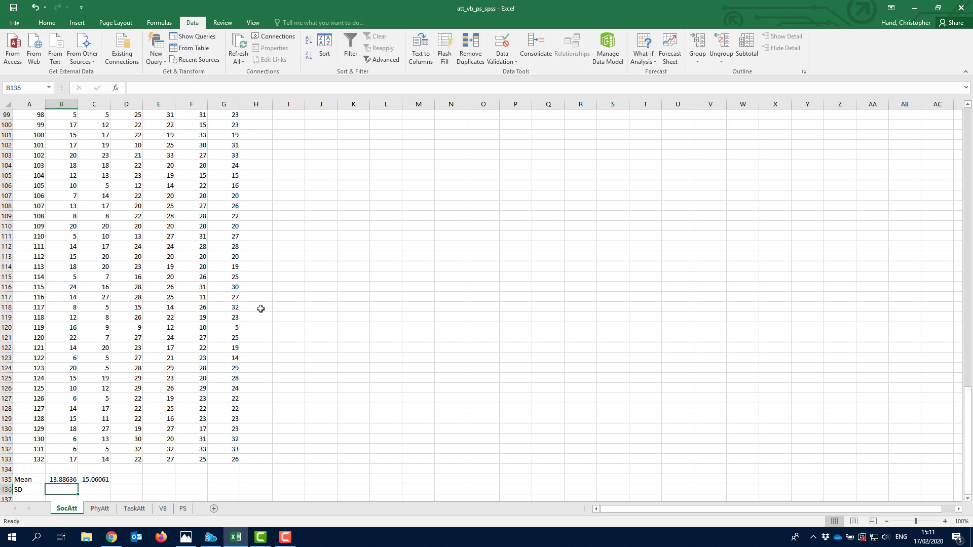
- Enter =STDEV(B2:B133) in B136, giving a Neg_High SD of 5.659077
text(=)
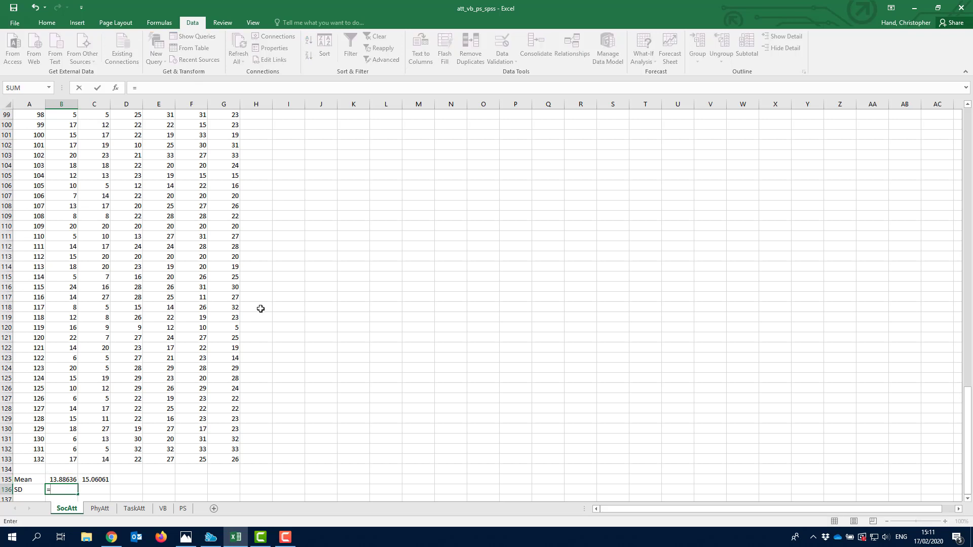
text(stde)
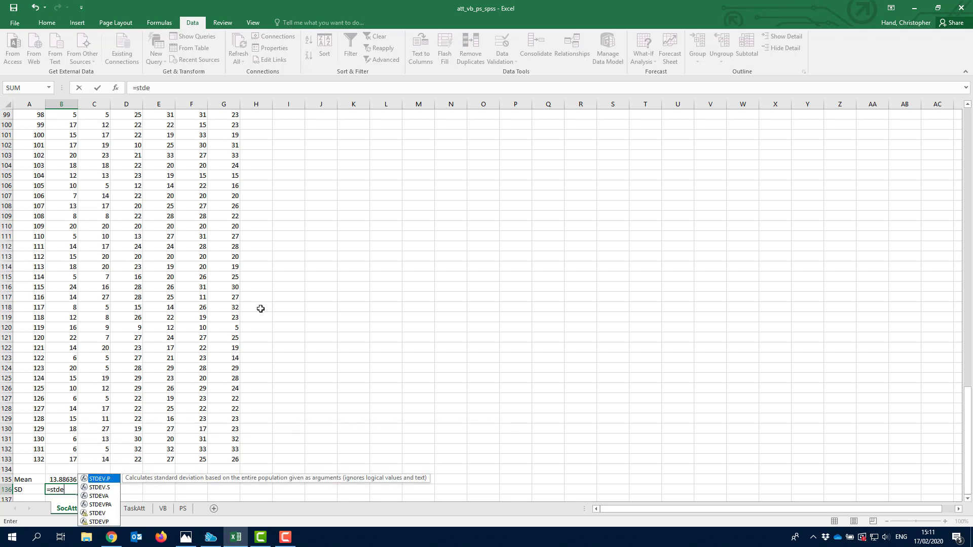
text(v()
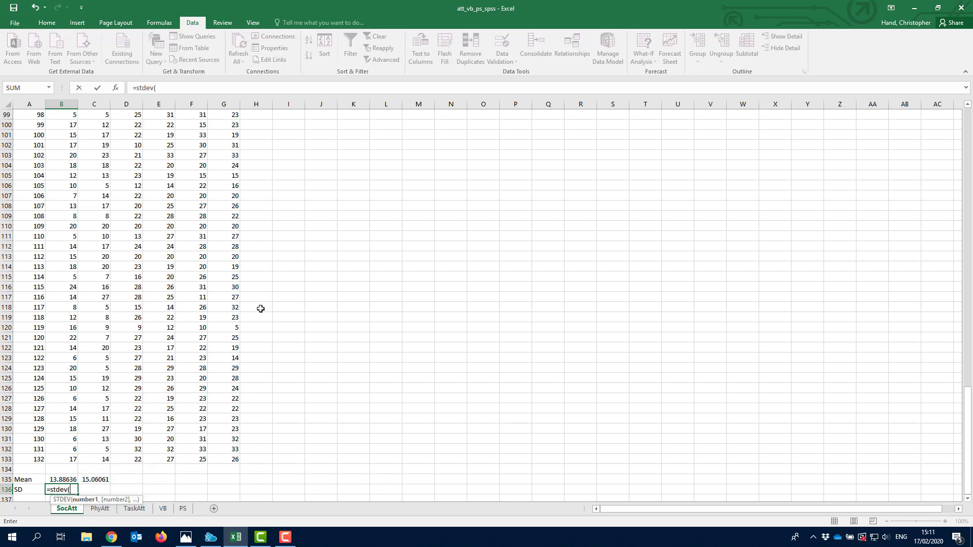
click(67, 458)
drag(66, 458, 60, 124)
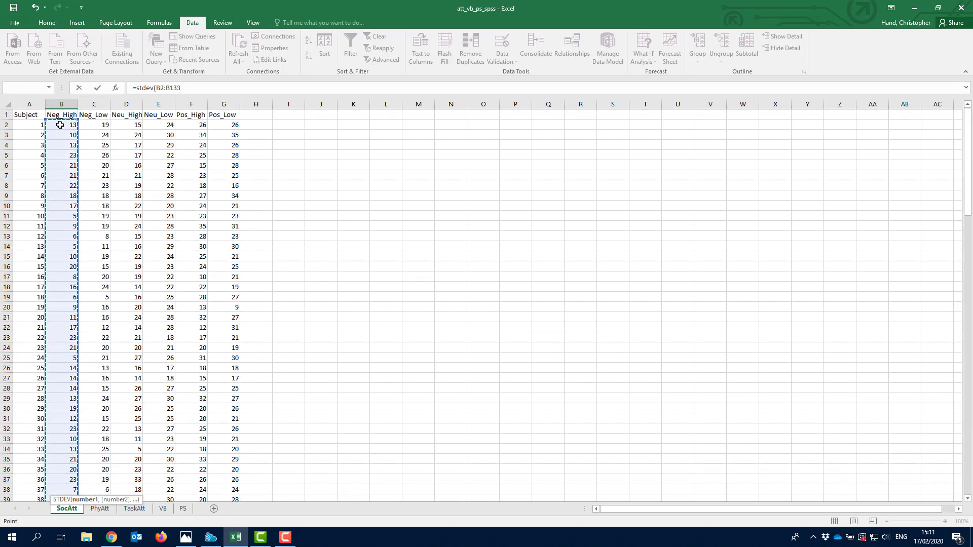
key(Return)
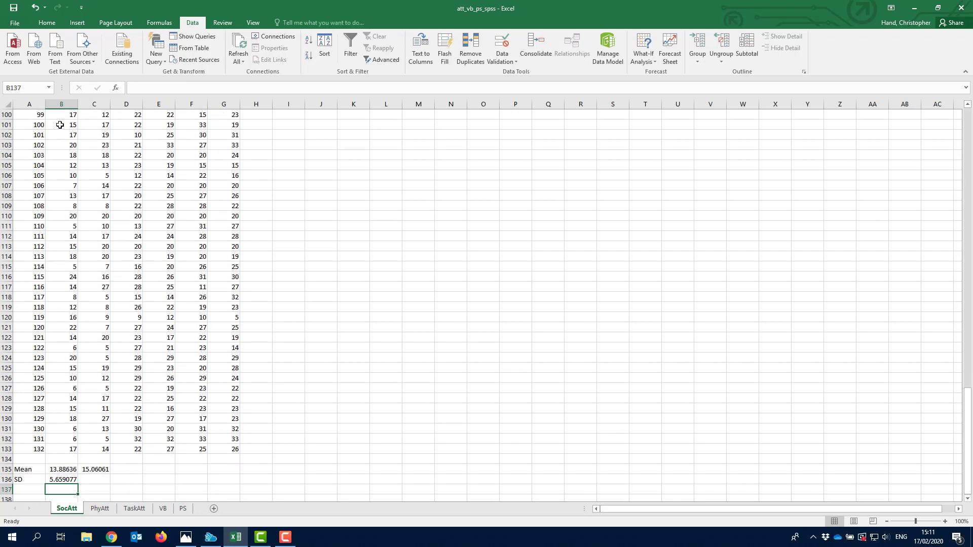
key(Up)
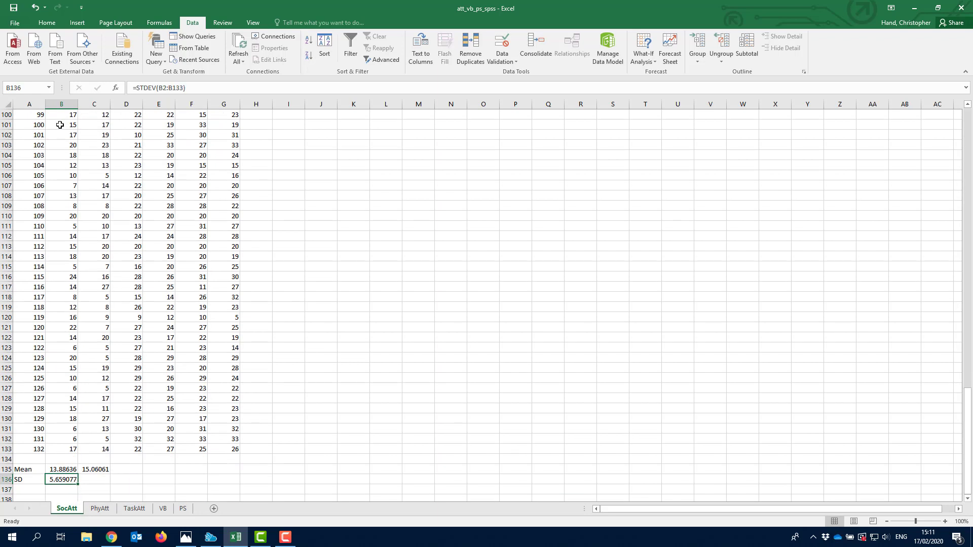
key(Right)
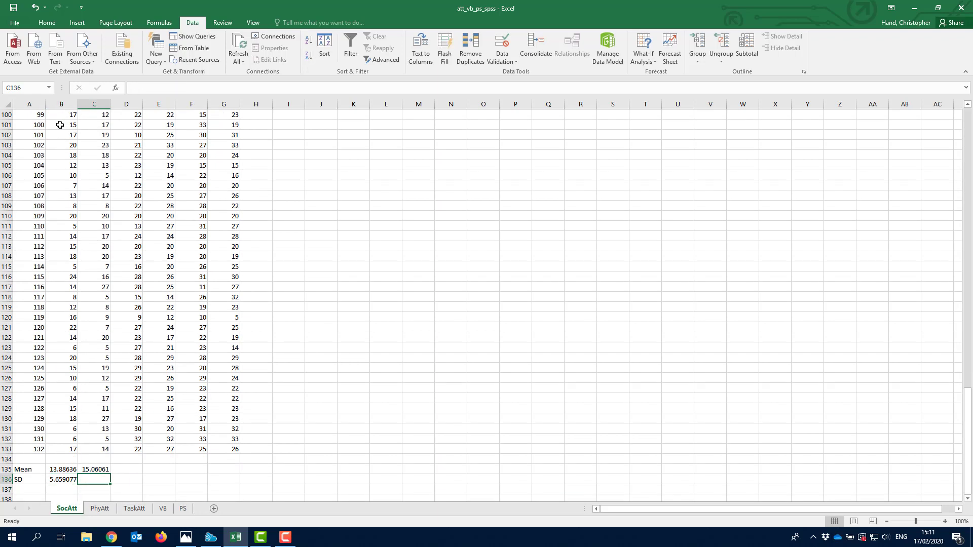
- Enter =STDEV(C2:C133) in C136, giving a Neg_Low SD of 6.333912
text(=stdev()
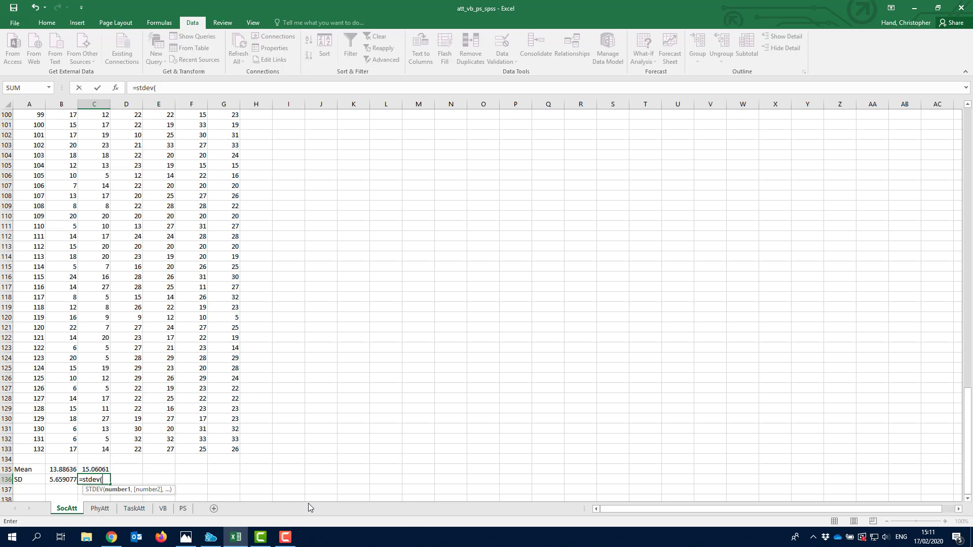
text(c)
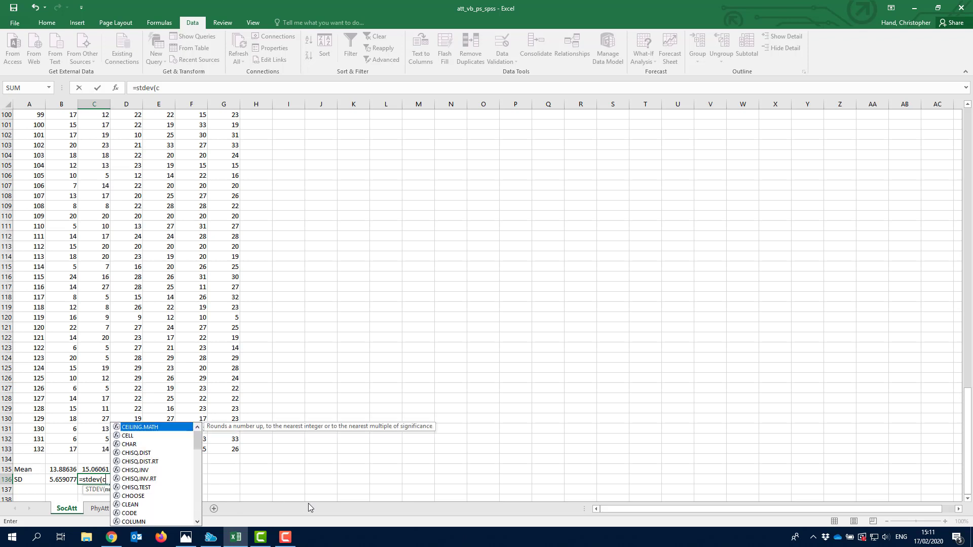
text(133)
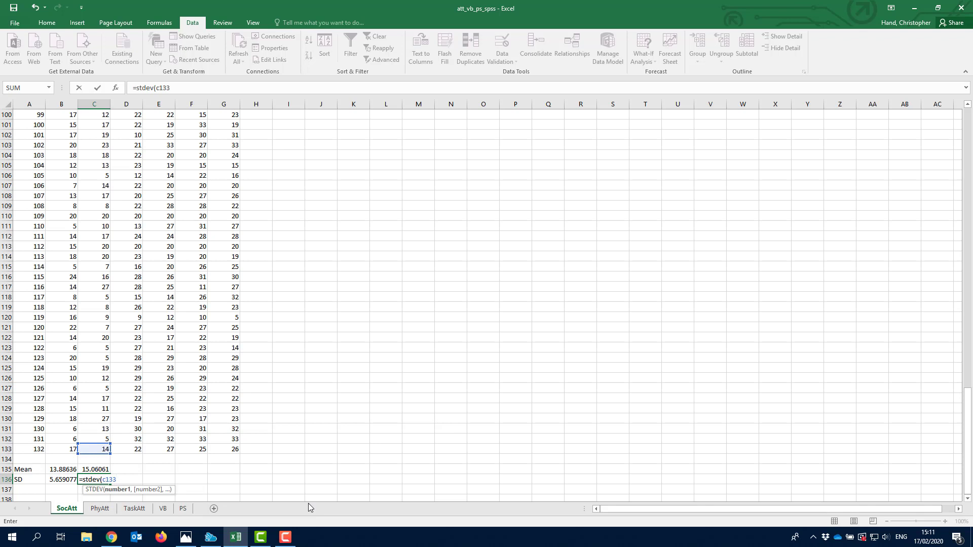
text(:c2)
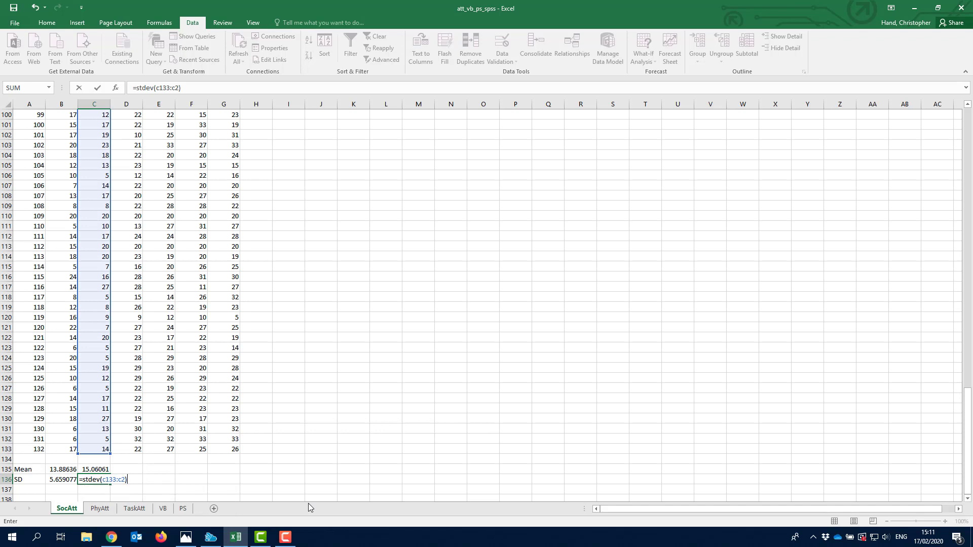
key(Return)
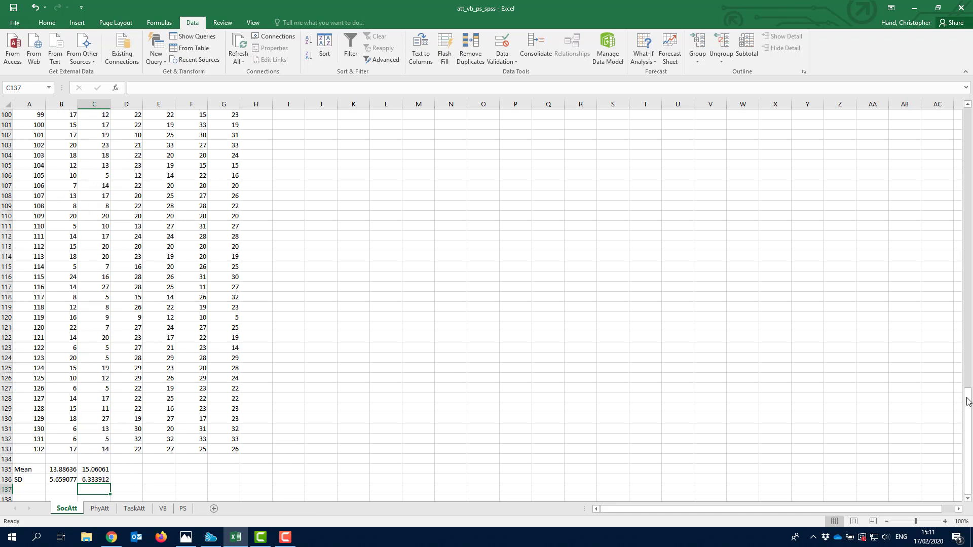
drag(969, 402, 968, 116)
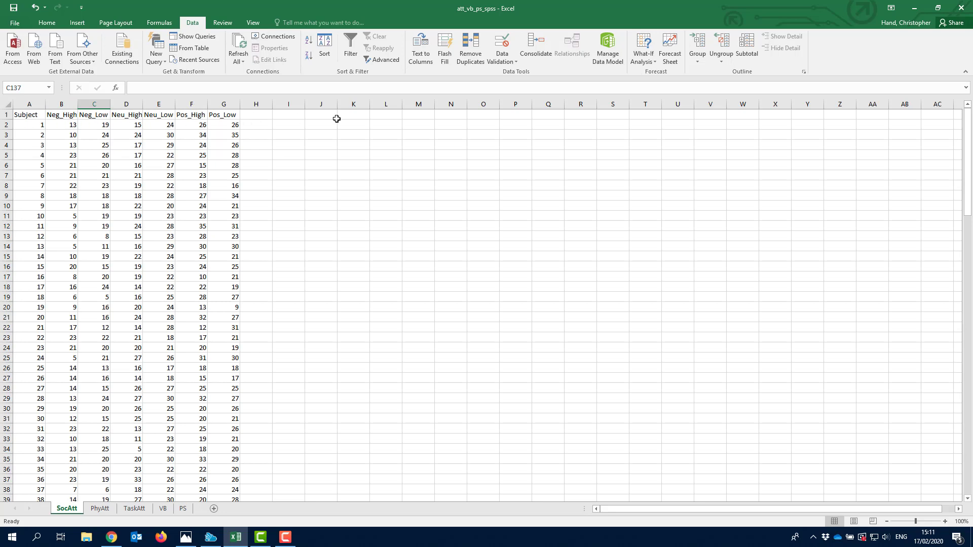
drag(968, 139, 968, 532)
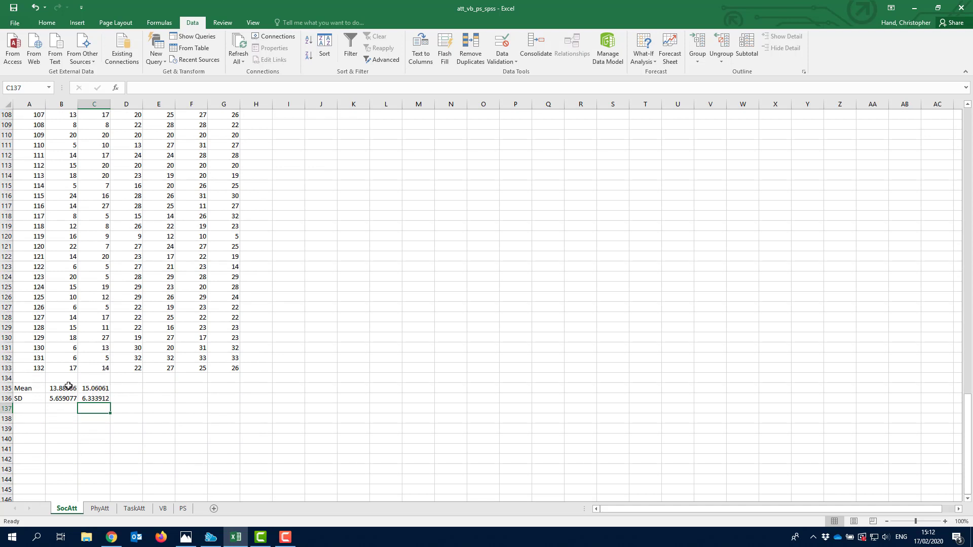
click(93, 387)
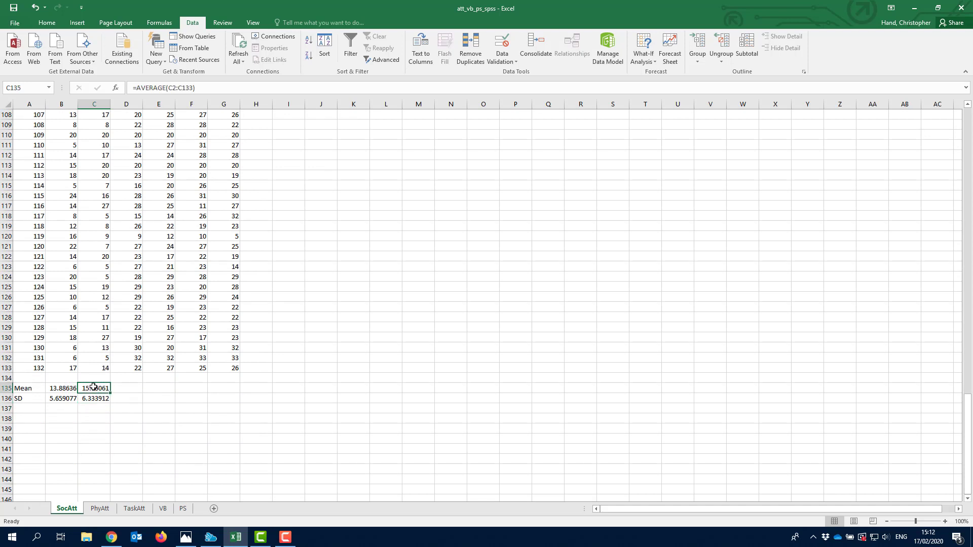
- Copy C135's average formula into D135:G135
key(ctrl+c)
drag(126, 387, 231, 386)
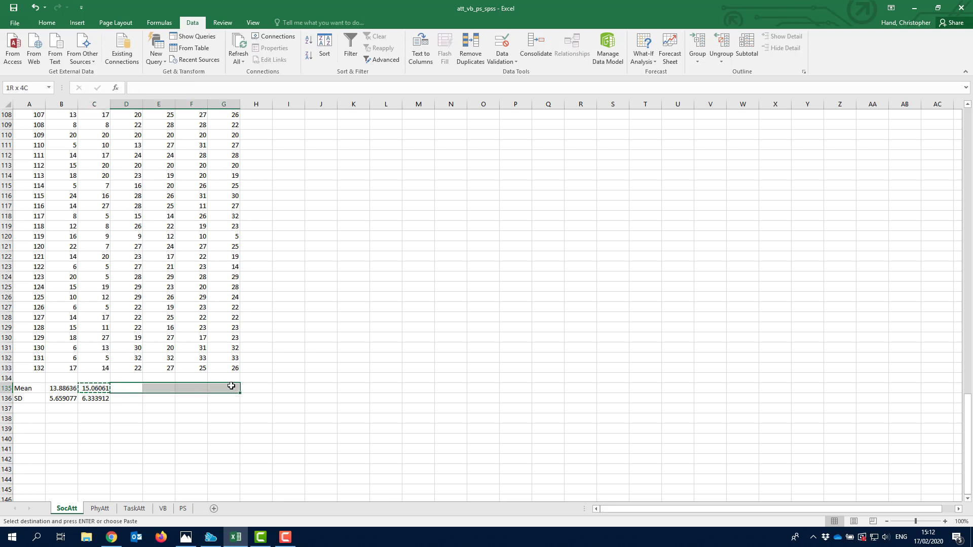
key(ctrl+v)
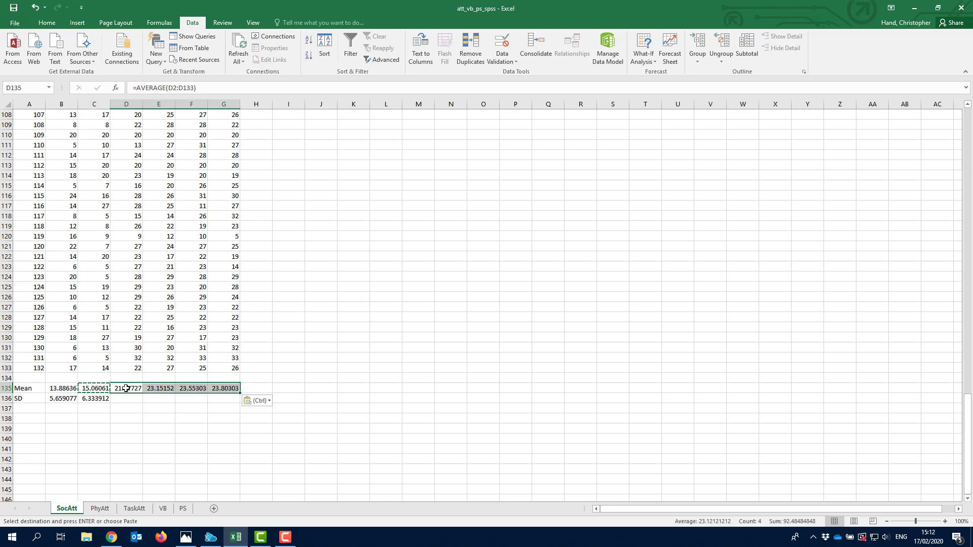
- Verify the pasted means in D135 to G135: 21.97727, 23.15152, 23.55303, 23.80303
click(126, 389)
double_click(126, 388)
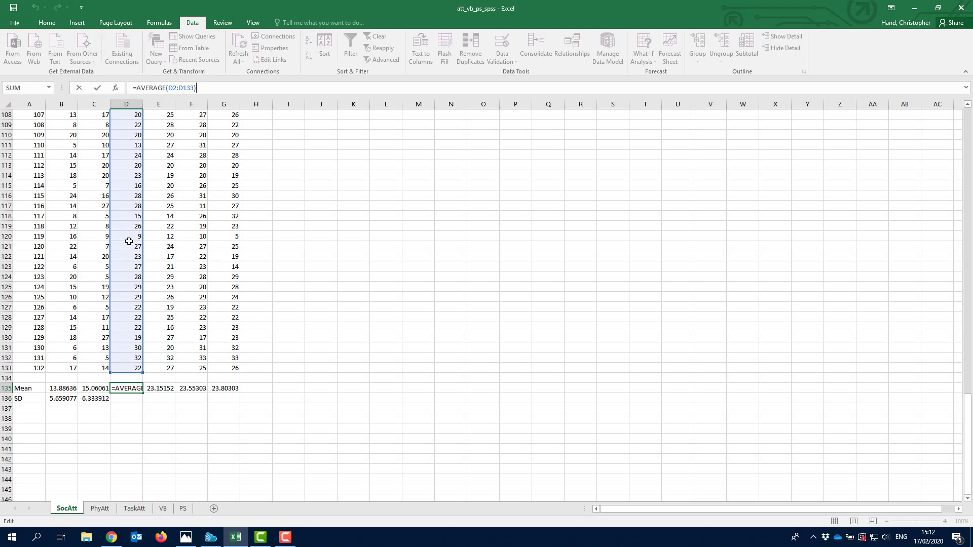
click(167, 387)
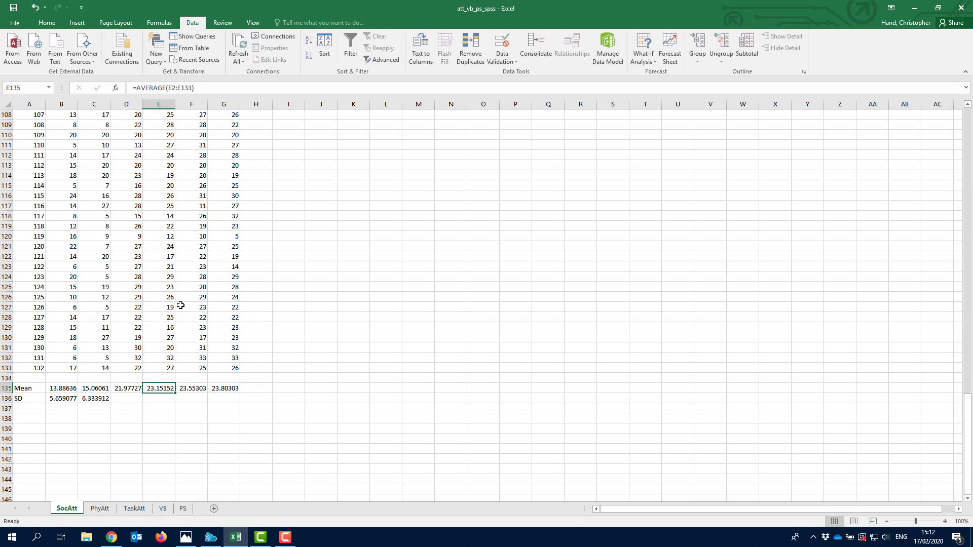
click(210, 88)
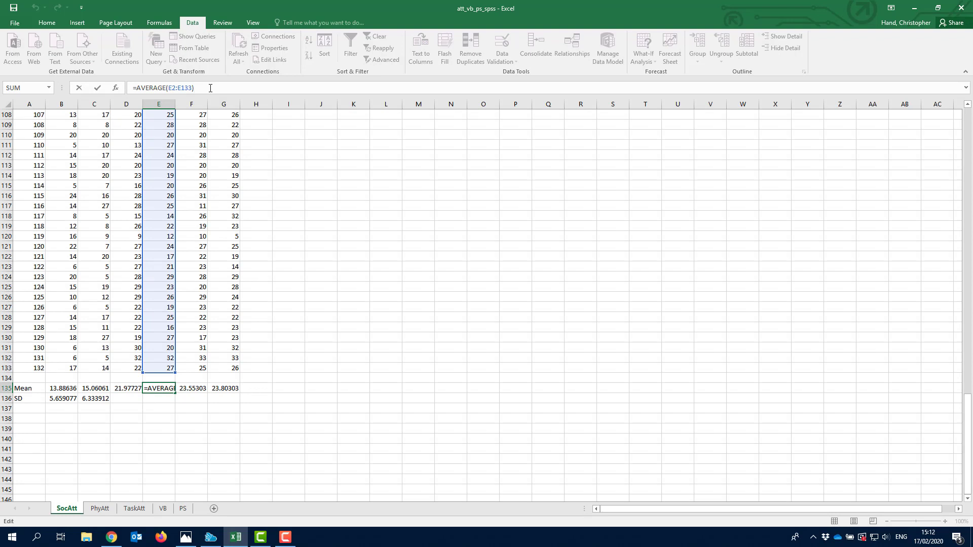
key(Return)
click(198, 389)
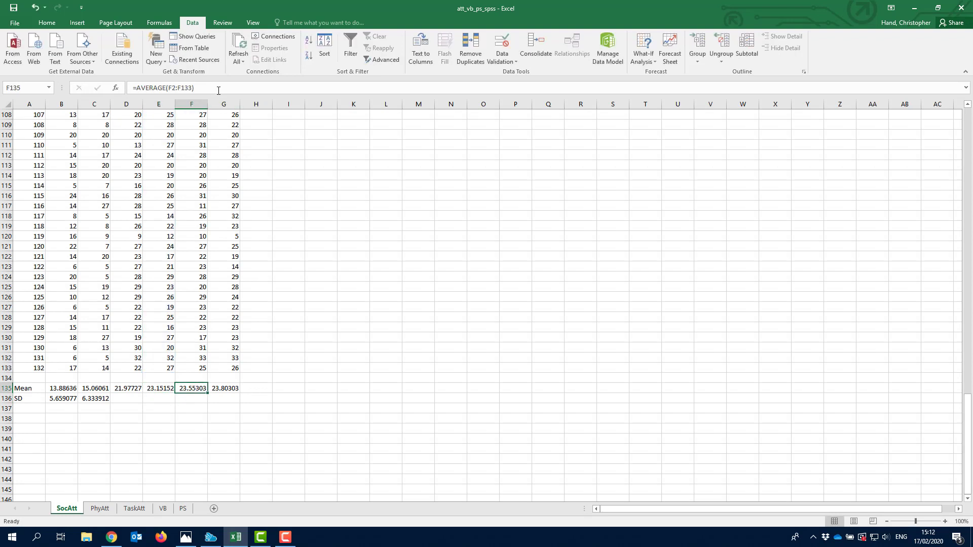
click(219, 89)
key(Return)
click(225, 388)
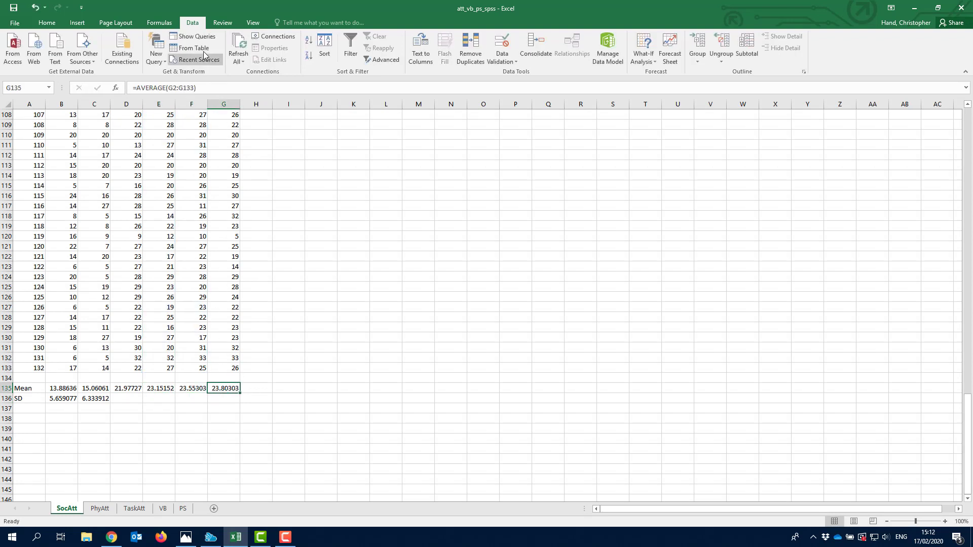
click(218, 88)
key(Return)
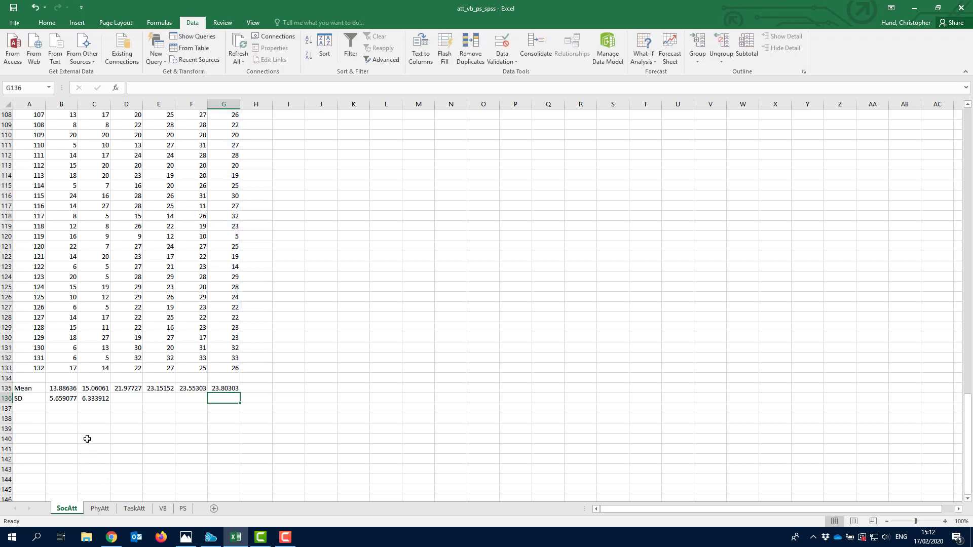
- Fill C136's STDEV formula through G136, giving SDs 5.650732, 4.762264, 5.744316, 5.402063
click(95, 398)
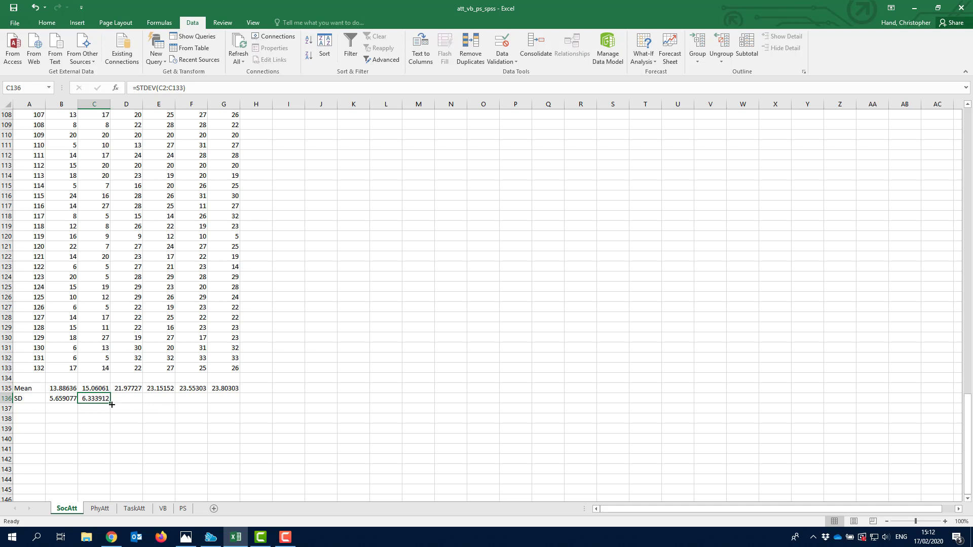
drag(111, 404, 181, 405)
drag(230, 403, 231, 404)
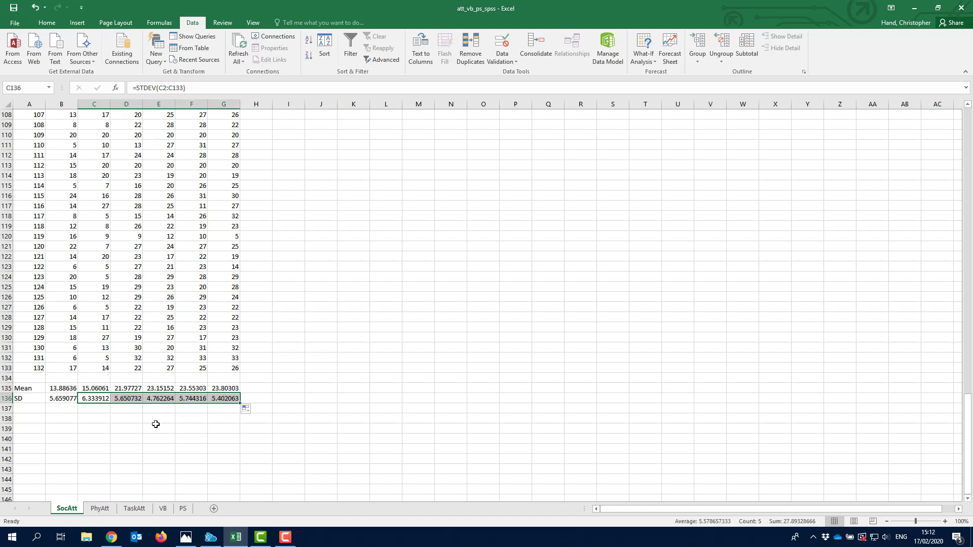
click(137, 398)
click(163, 398)
click(198, 399)
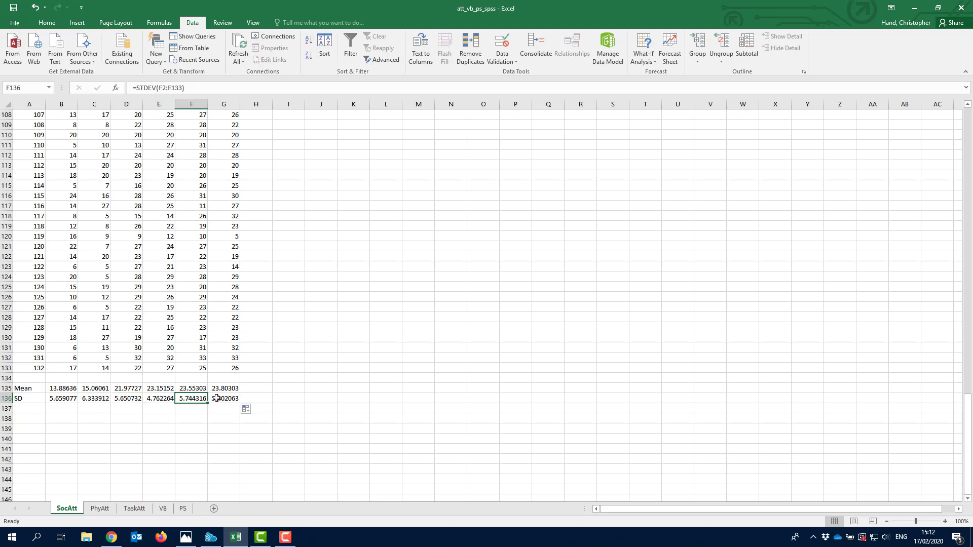
click(217, 398)
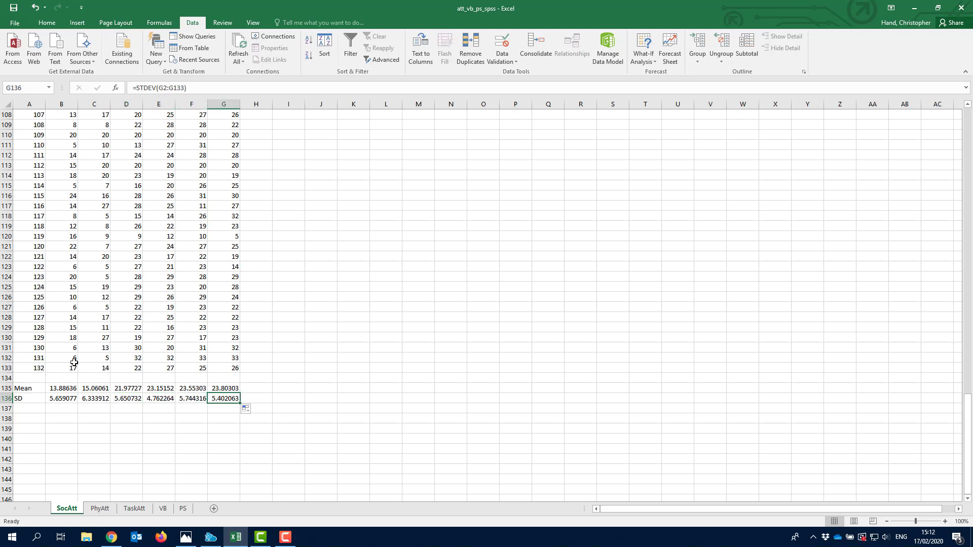
click(70, 318)
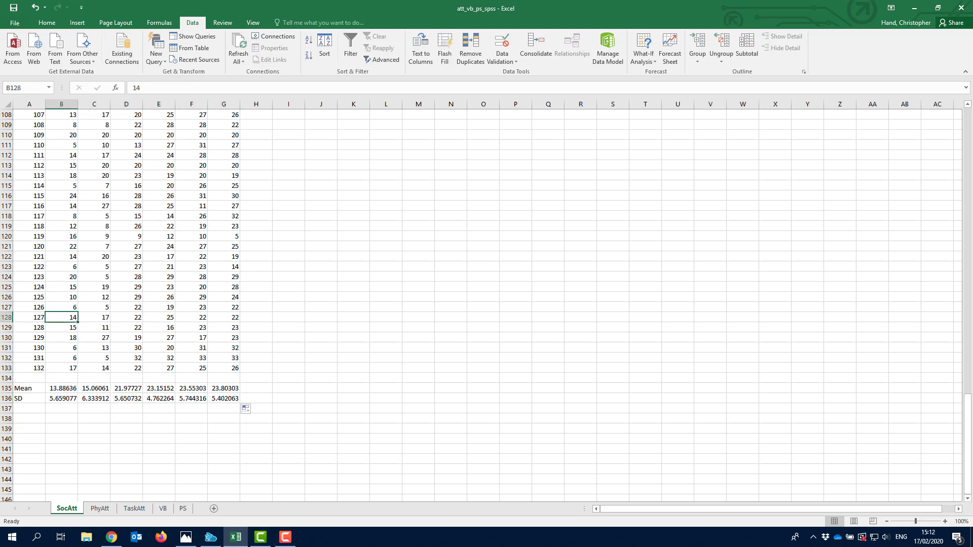
key(Delete)
key(ctrl+z)
drag(63, 173, 64, 348)
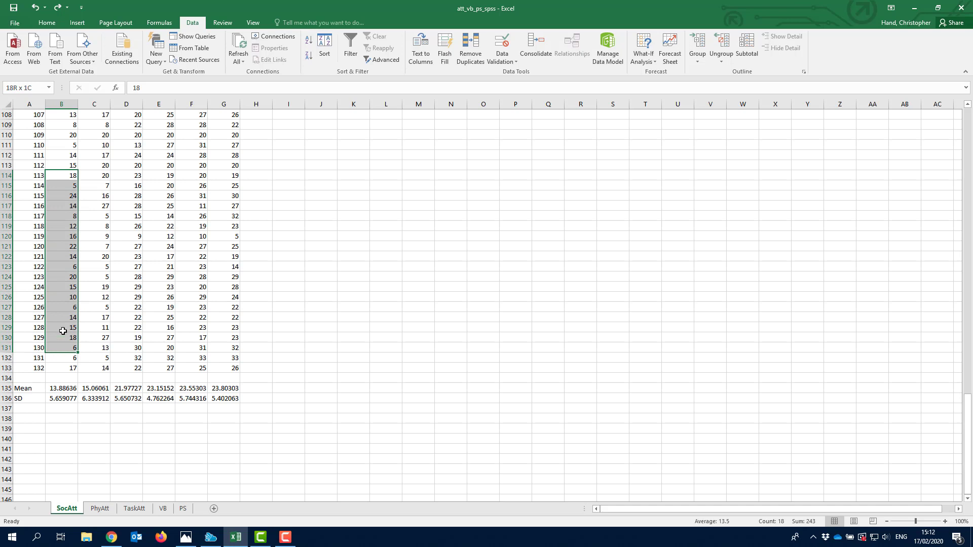
drag(41, 175, 235, 314)
key(Delete)
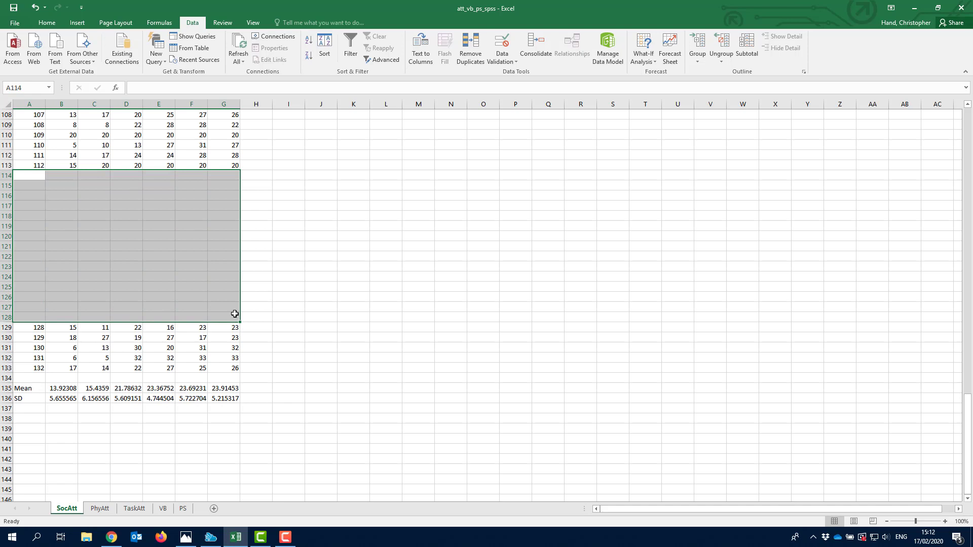
key(ctrl+z)
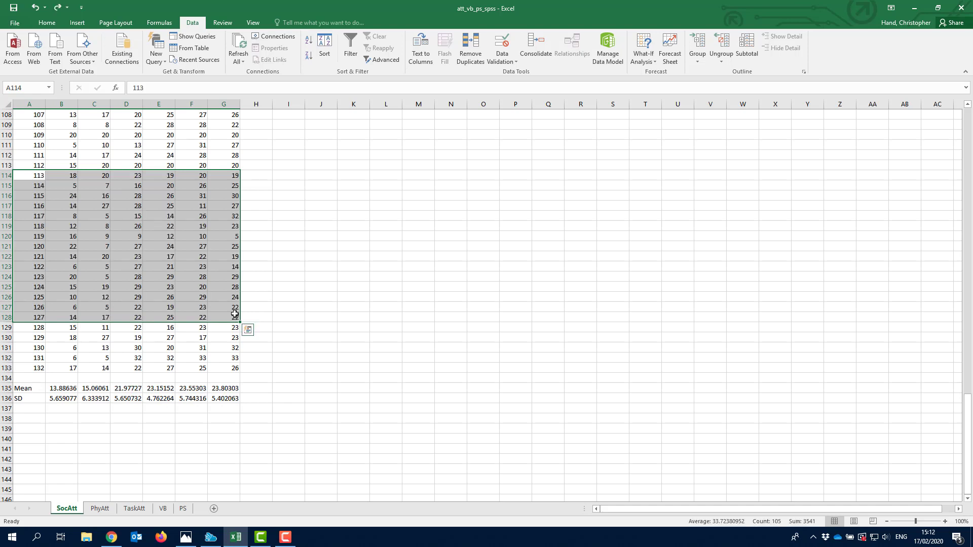
drag(35, 389, 221, 393)
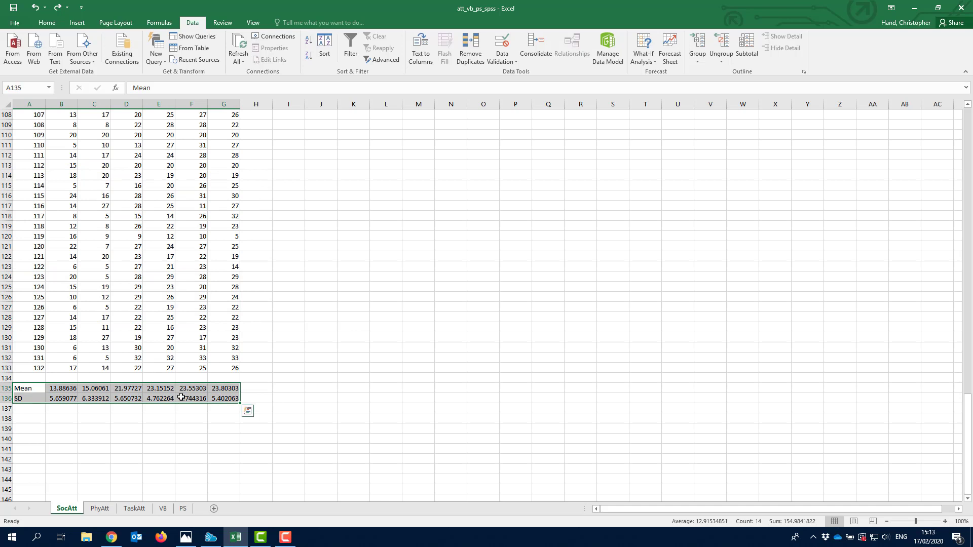
- Copy the Mean and SD rows and paste them as values only at A138
right_click(116, 394)
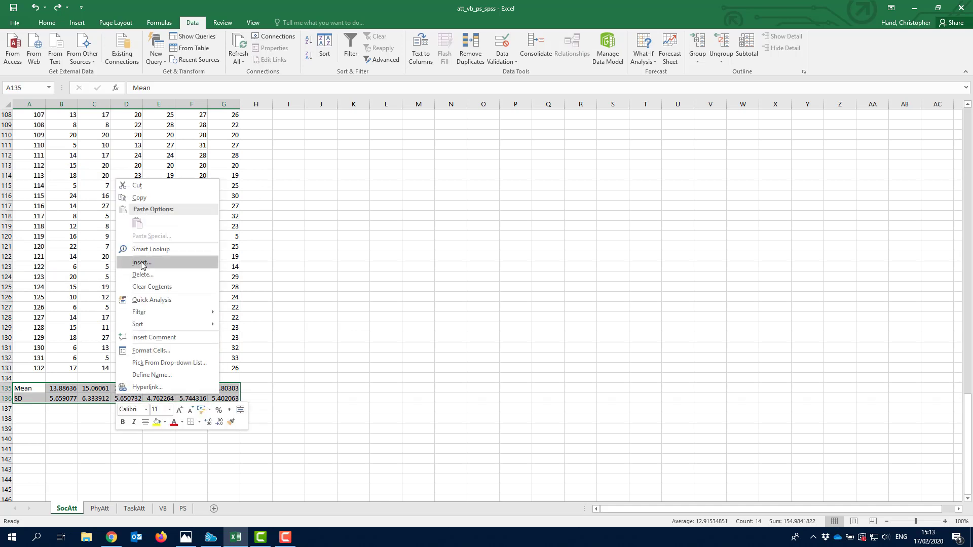
click(145, 200)
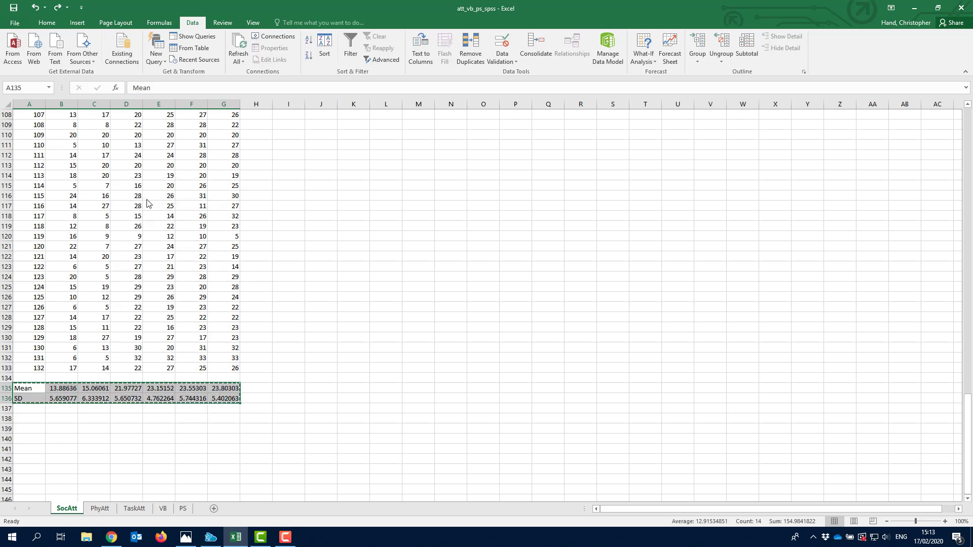
right_click(27, 419)
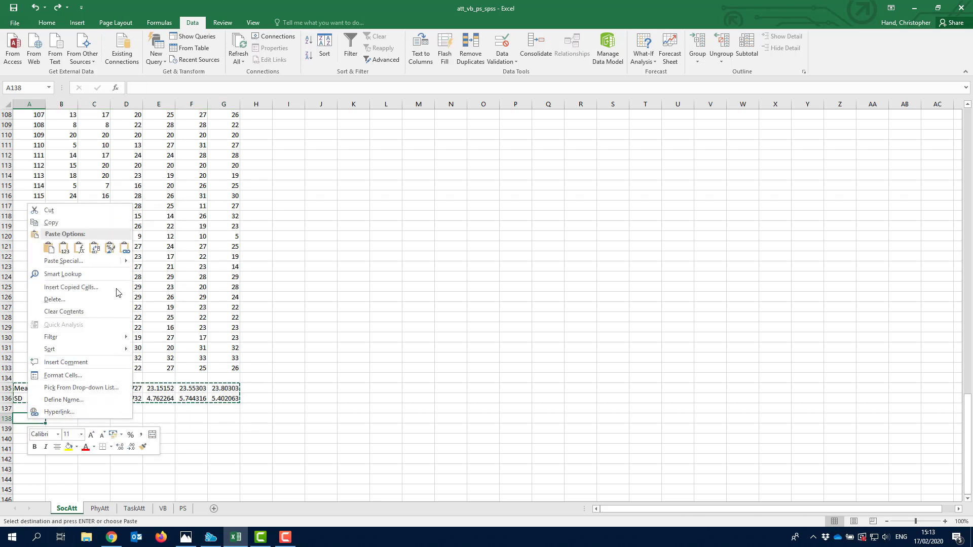
mouse_move(112, 260)
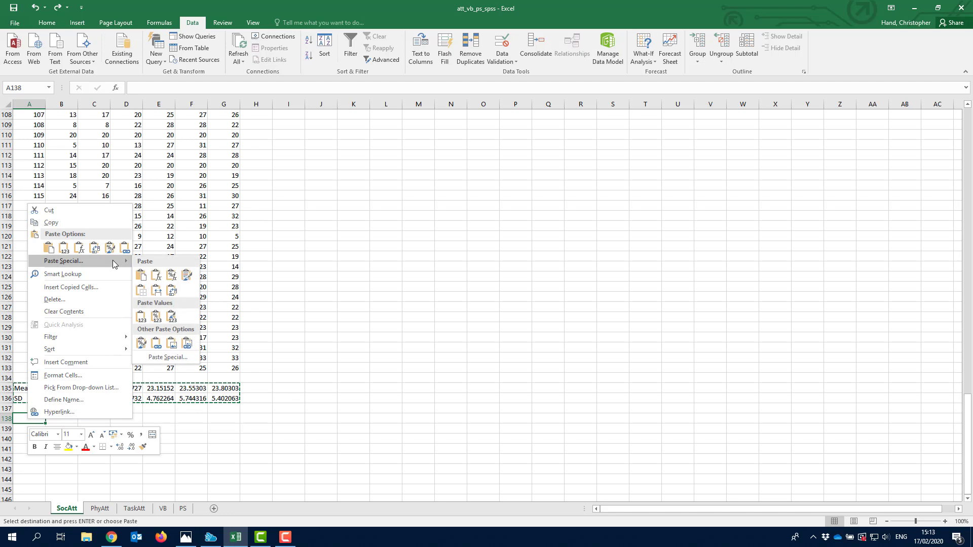
click(168, 357)
click(96, 318)
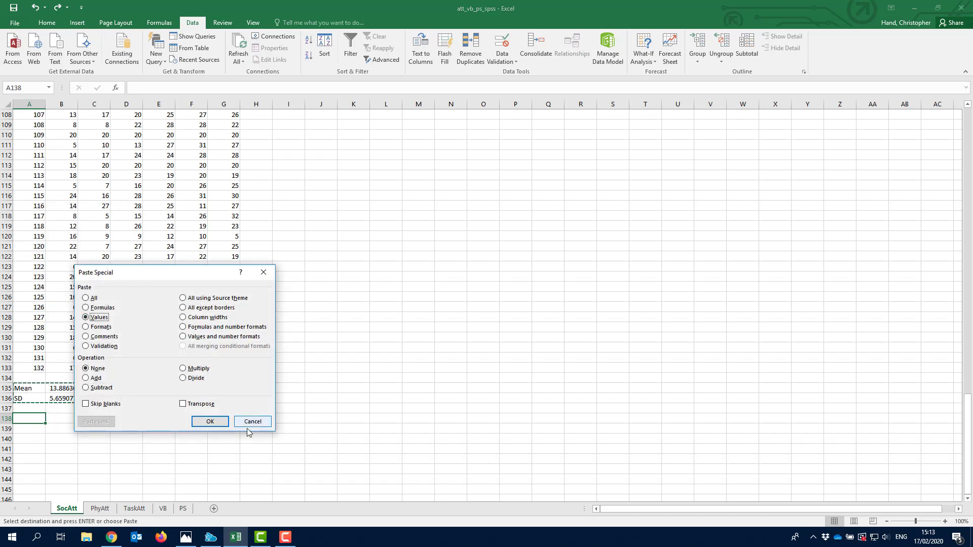
click(212, 424)
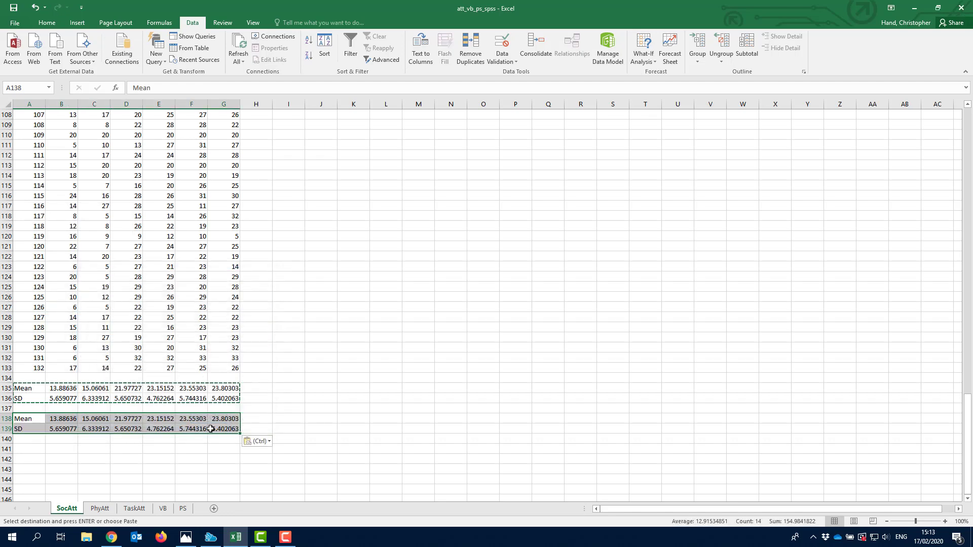
- Confirm B135 still holds a formula while B138 holds a plain number
click(70, 390)
click(204, 87)
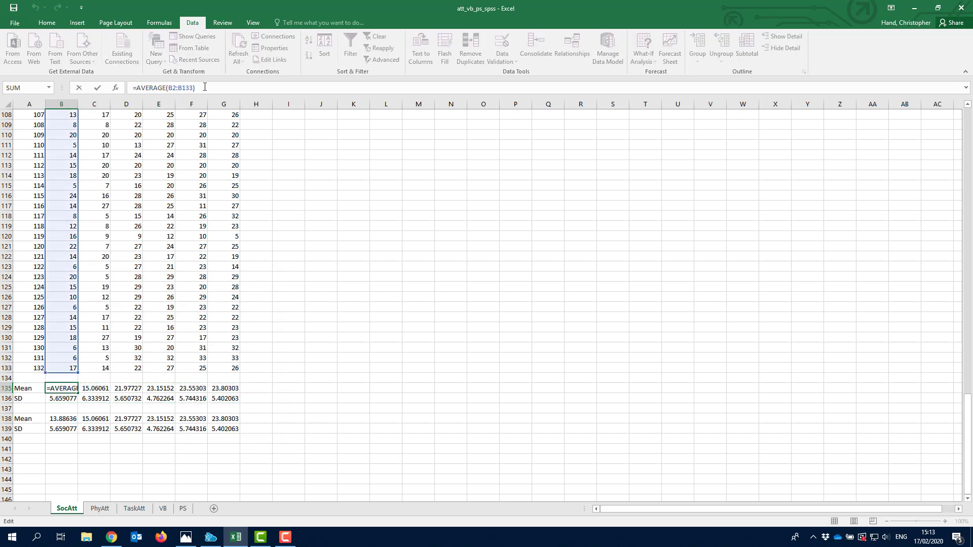
key(Return)
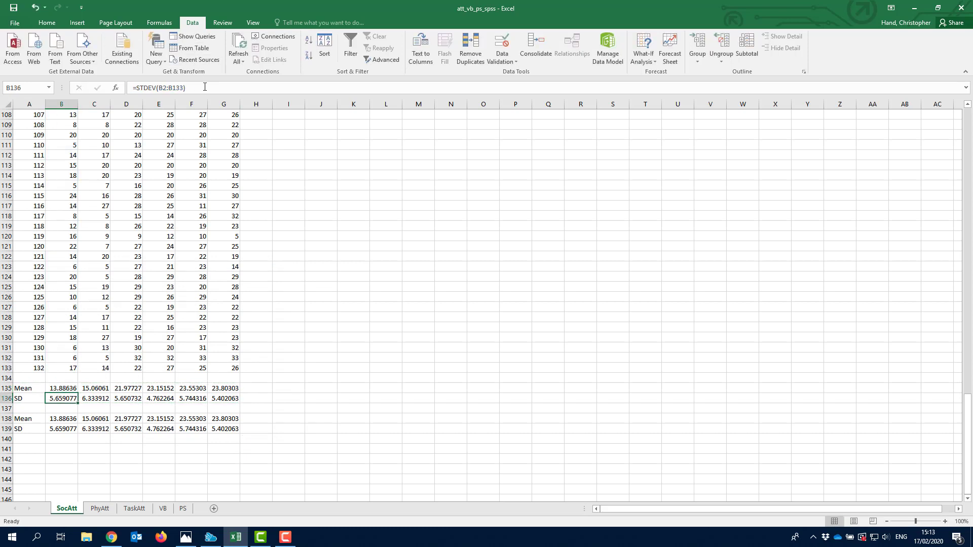
key(Down)
key(Down)
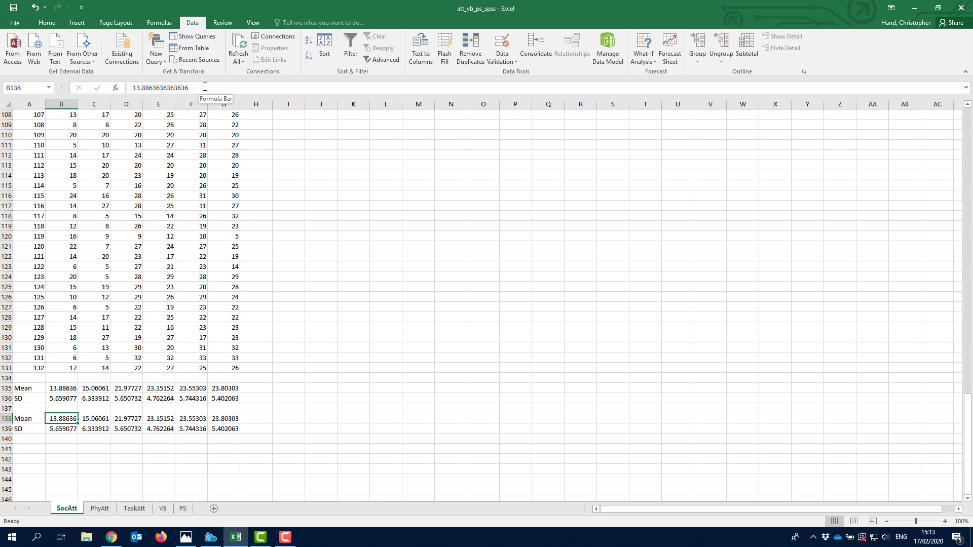
click(205, 87)
click(272, 421)
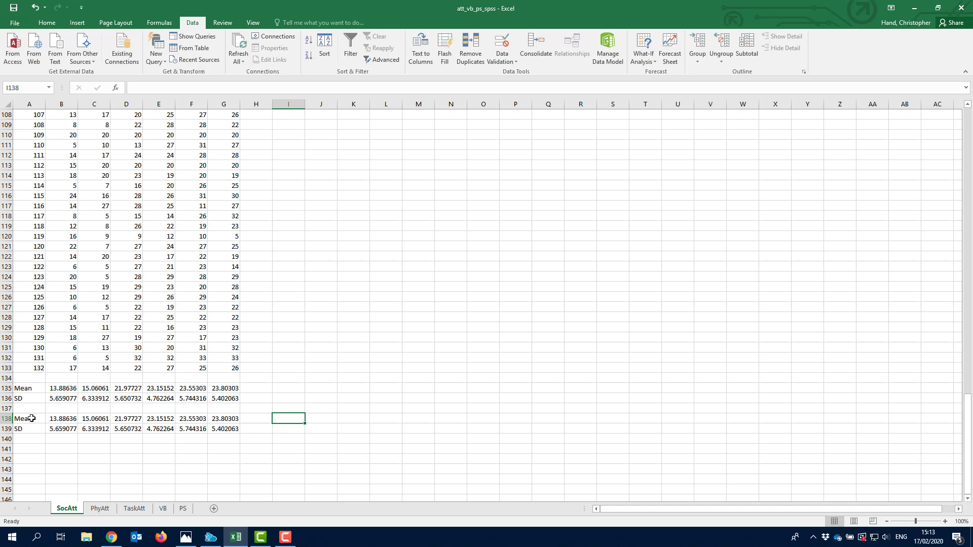
- Format the Mean and SD values in B138:G139 as Number with 2 decimal places
drag(56, 421, 220, 430)
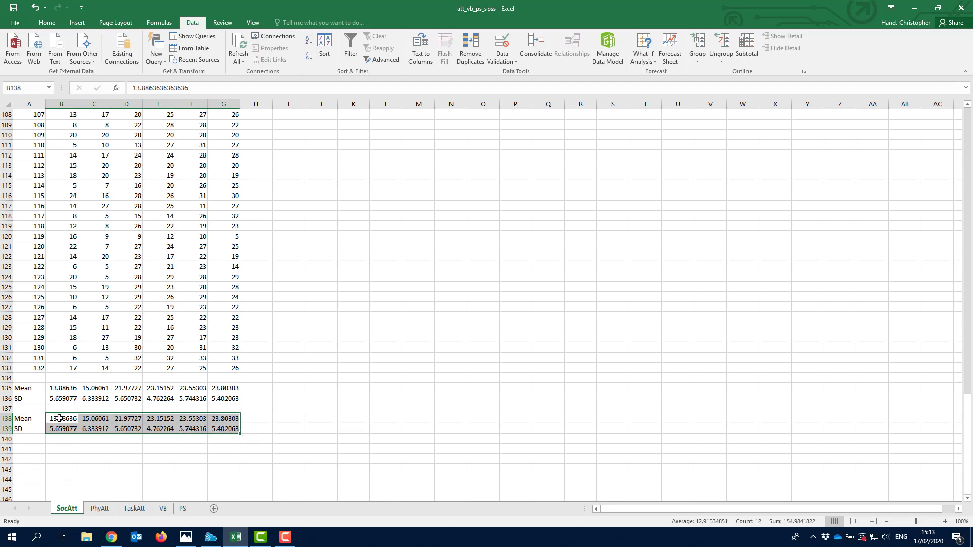
drag(60, 419, 234, 428)
right_click(62, 420)
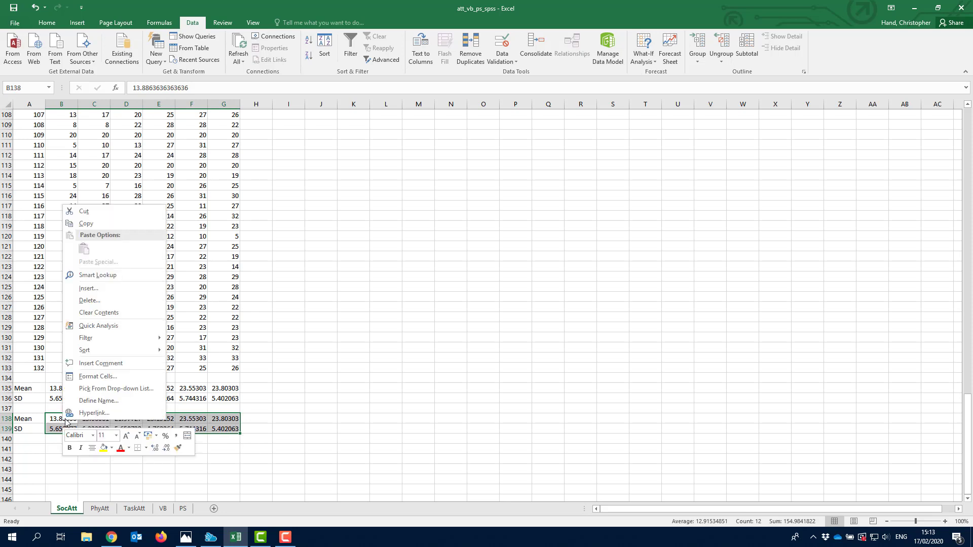
click(120, 379)
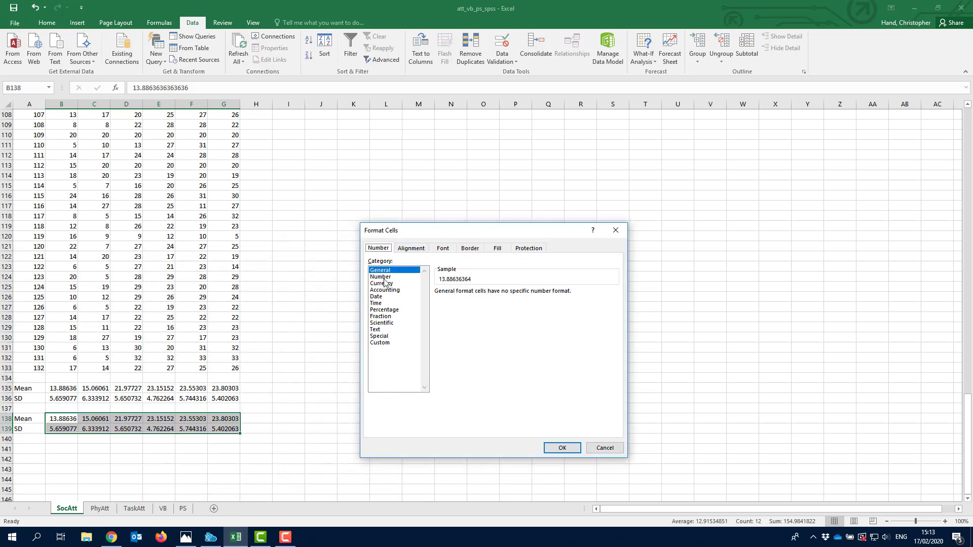
click(383, 277)
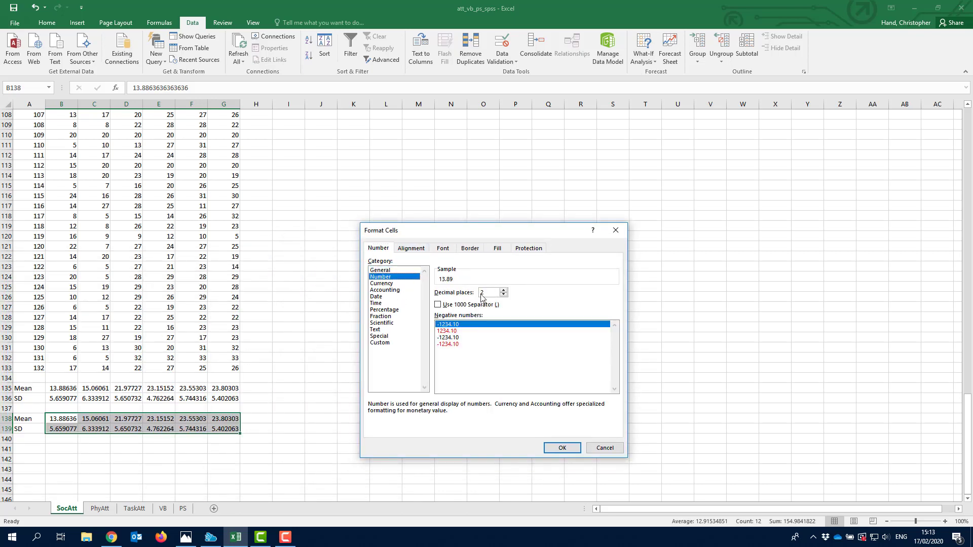
click(563, 448)
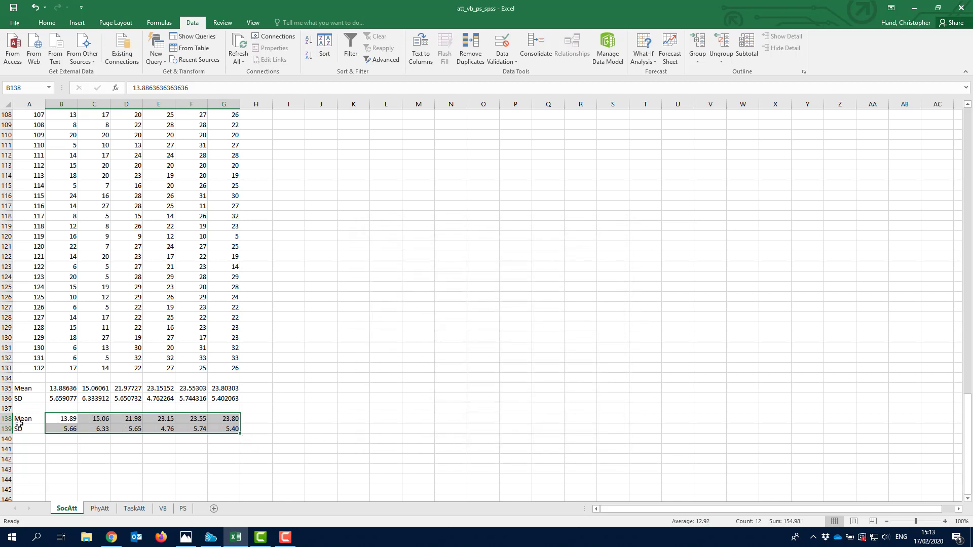